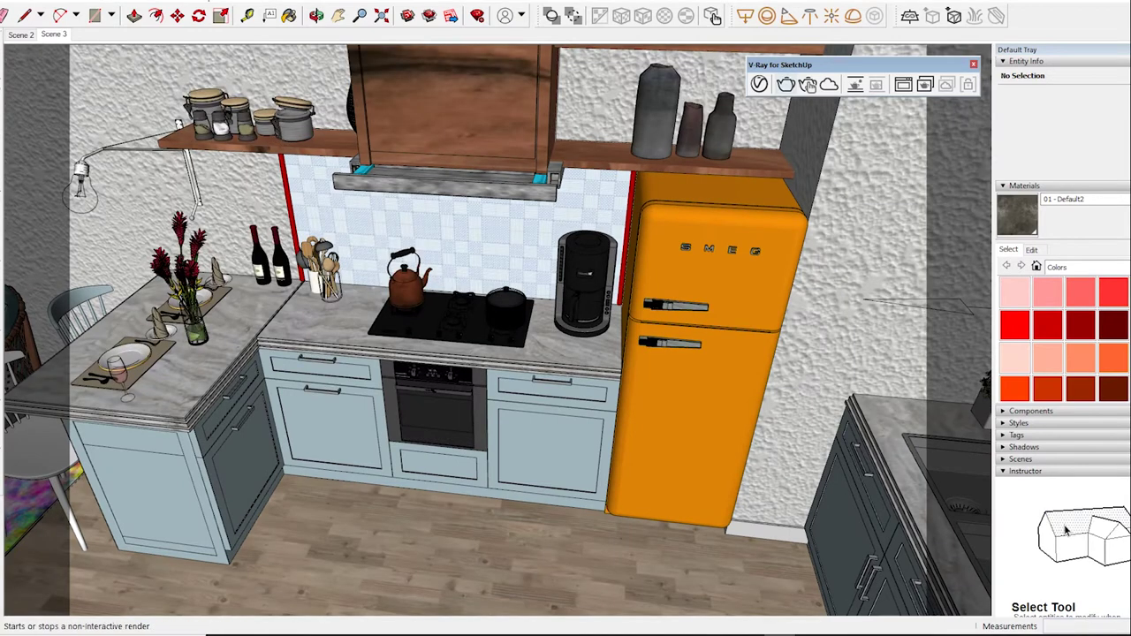
Copy the parquet floor's diffuse texture in the V-Ray Asset Editor
left_click(759, 84)
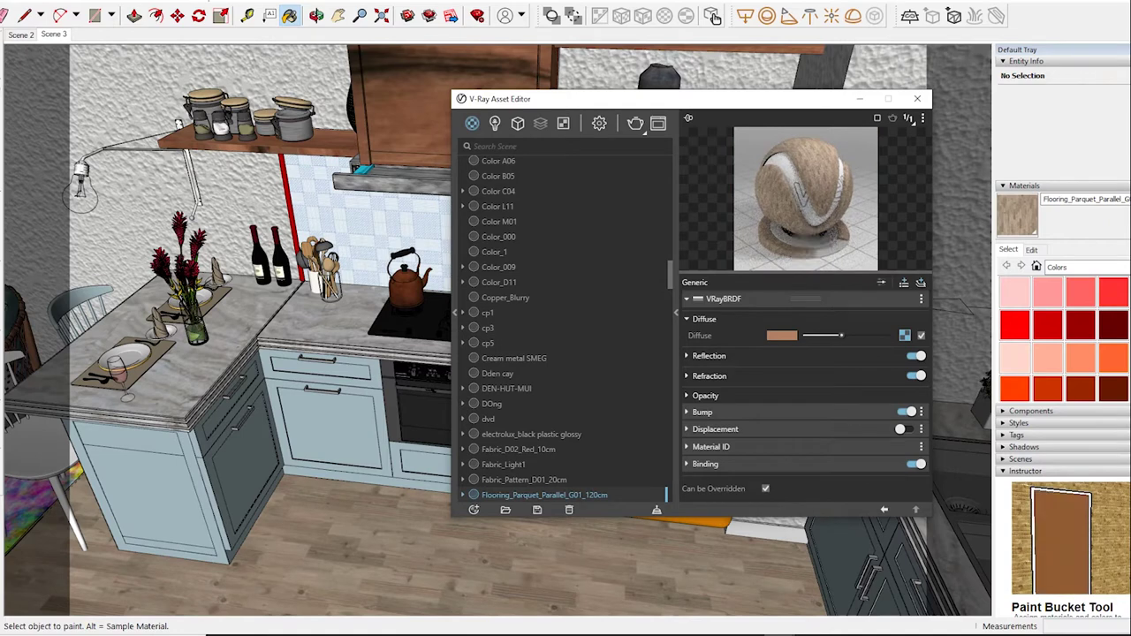
right_click(904, 336)
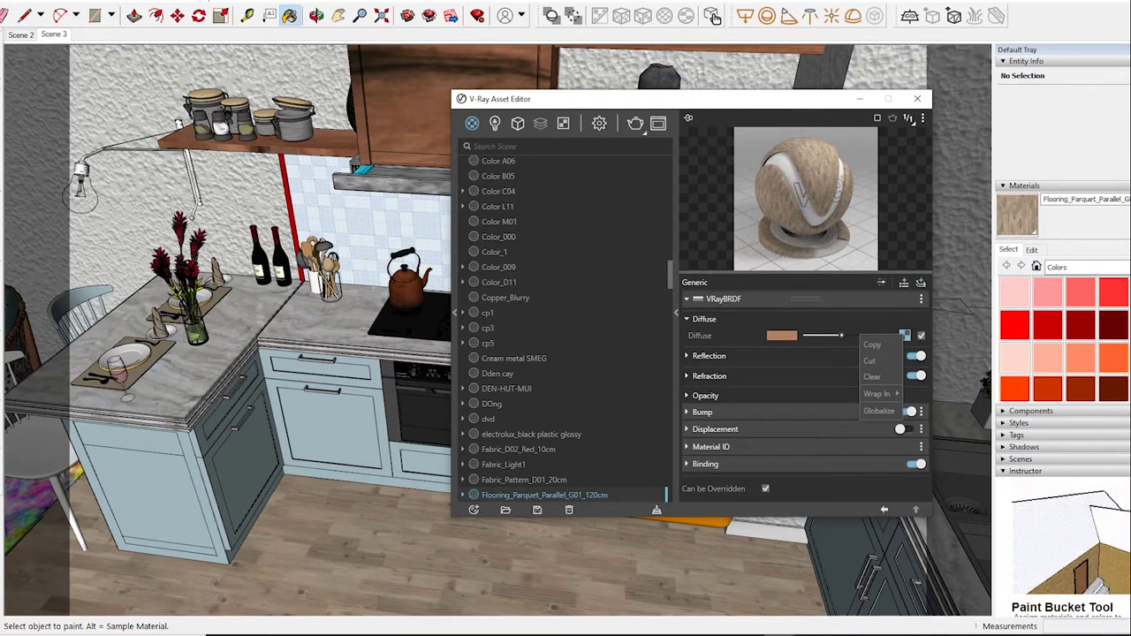
left_click(875, 344)
Paste the texture as the floor's bump map and lower the bump amount to 0.29
left_click(897, 412)
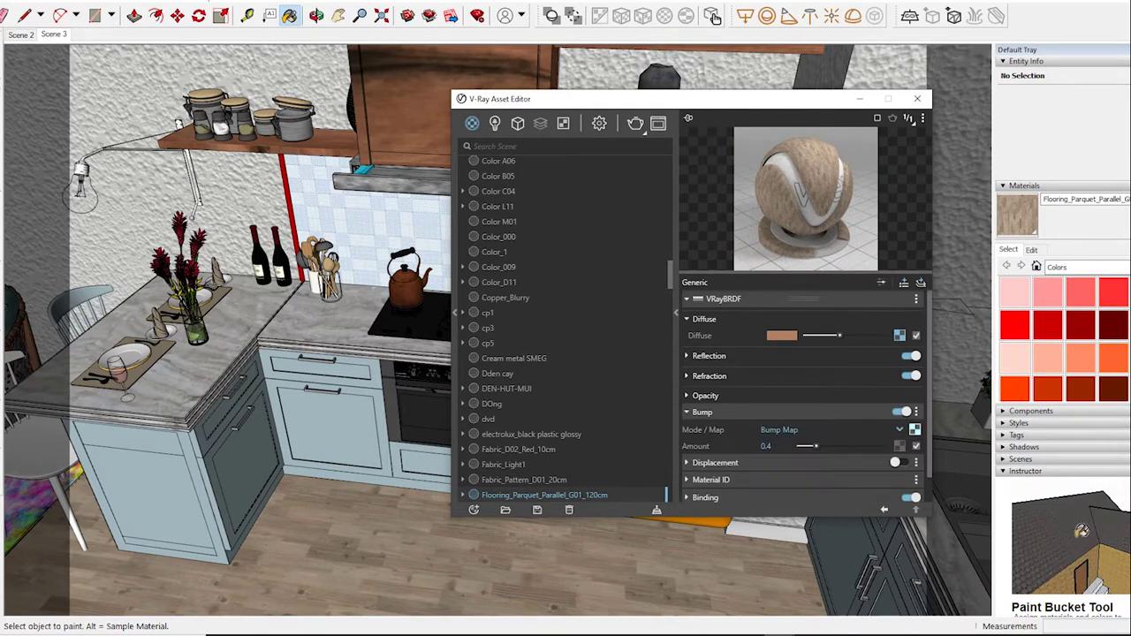
right_click(915, 429)
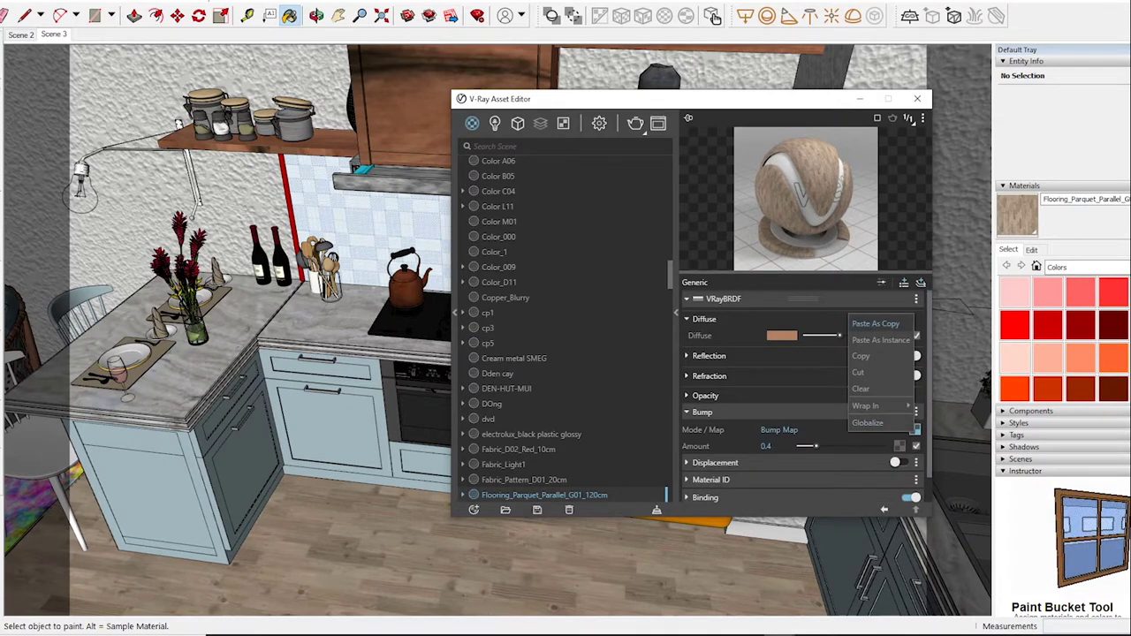
left_click(880, 341)
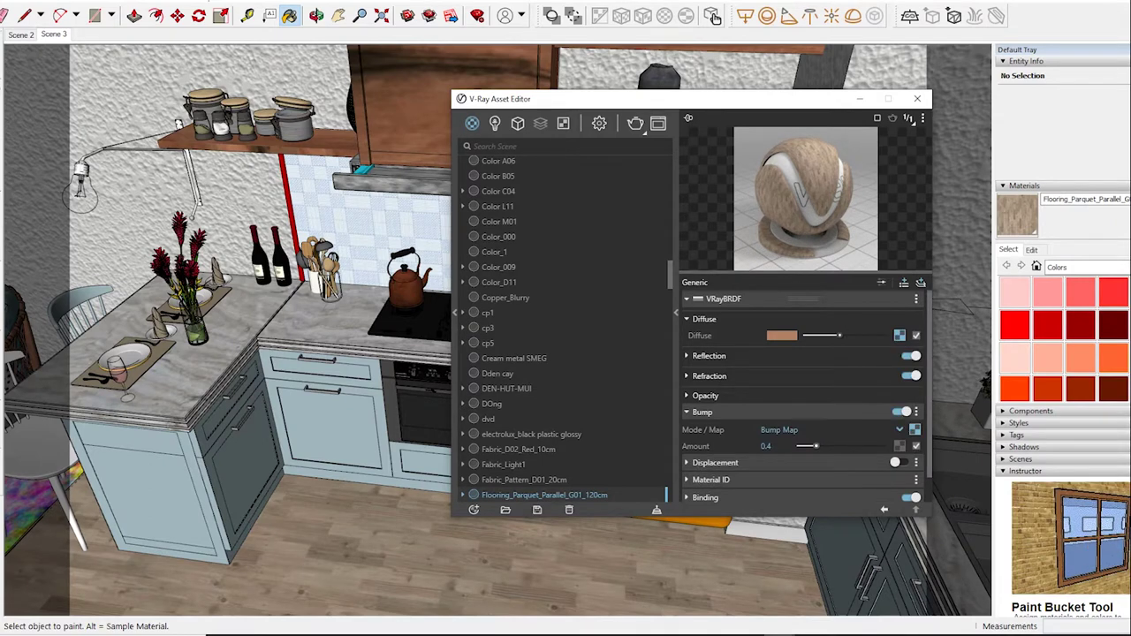
left_click_drag(815, 446, 810, 447)
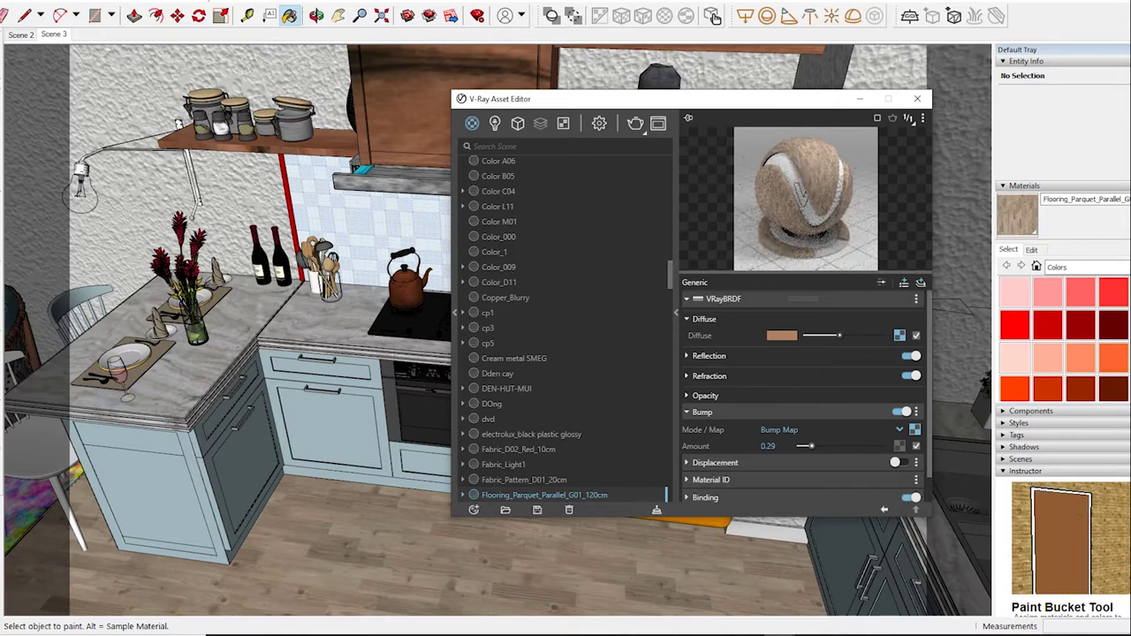
Set the floor's reflection glossiness to 0.85, viewing the dining counter and cabinets
left_click(708, 355)
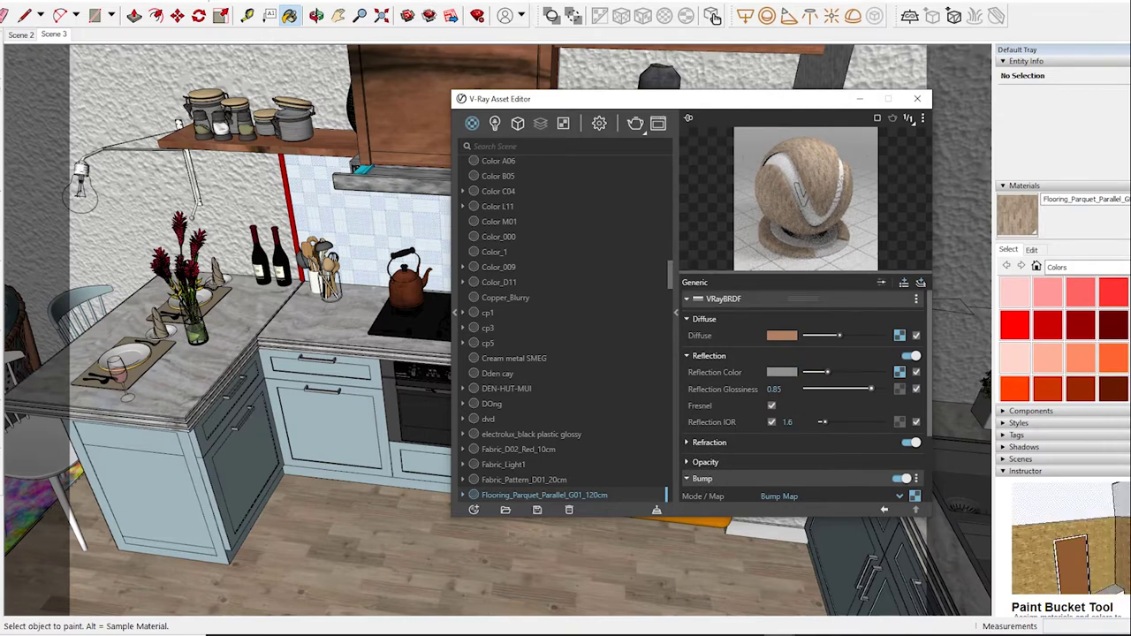
key("alt")
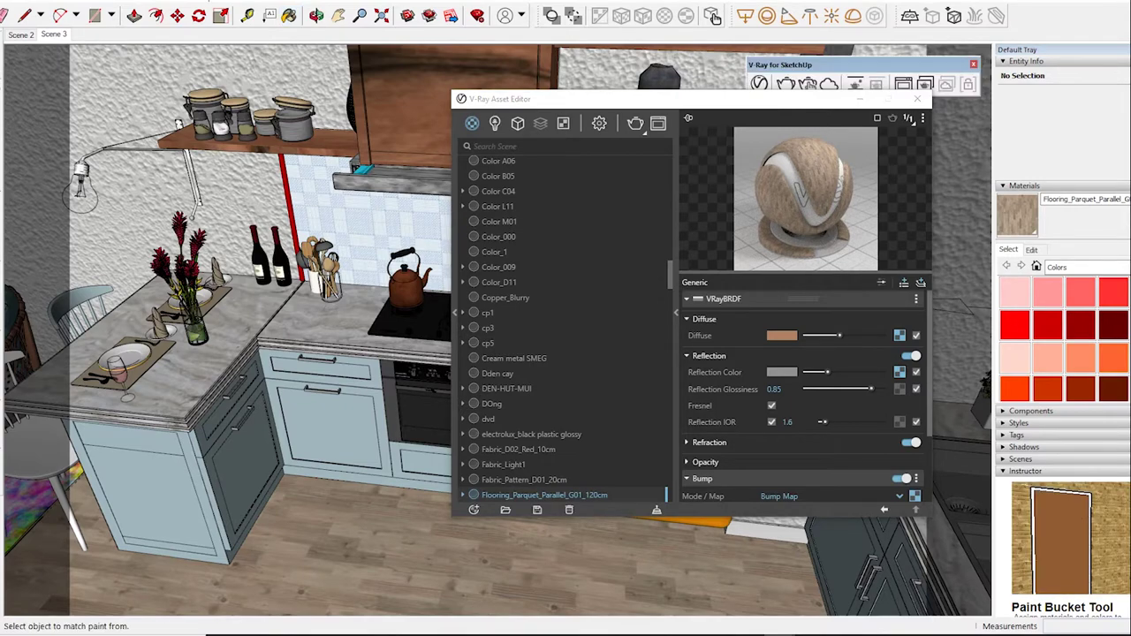
middle_click_drag(265, 353, 181, 354)
Give cabinet material Color B05 a slightly darker reflection colour and reflection glossiness 0.8
left_click(283, 513, "alt")
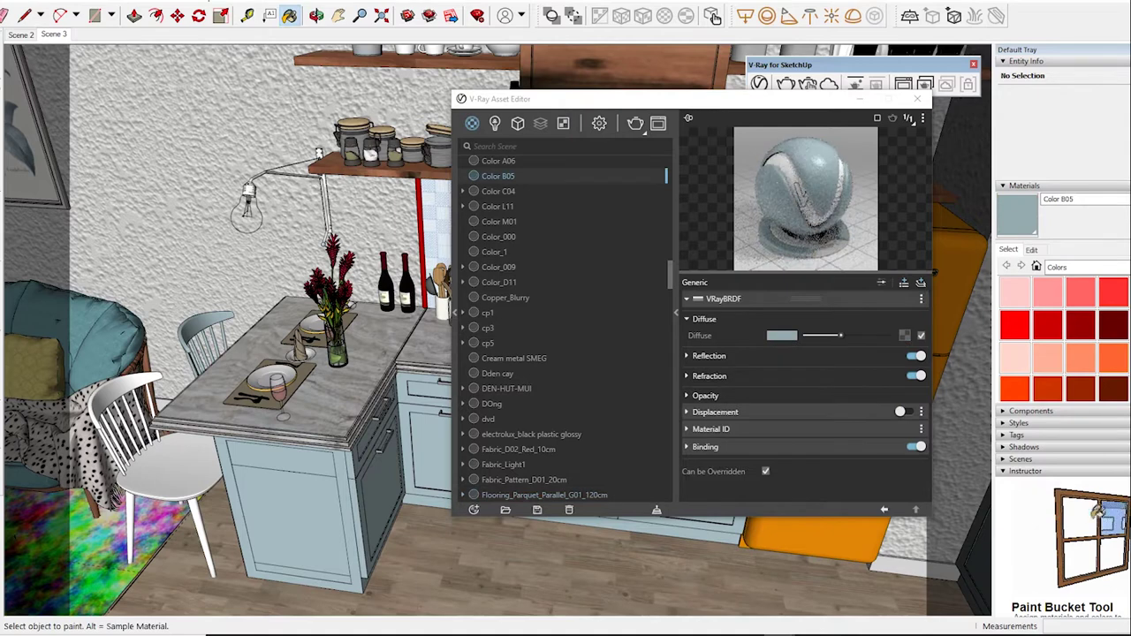
left_click(686, 355)
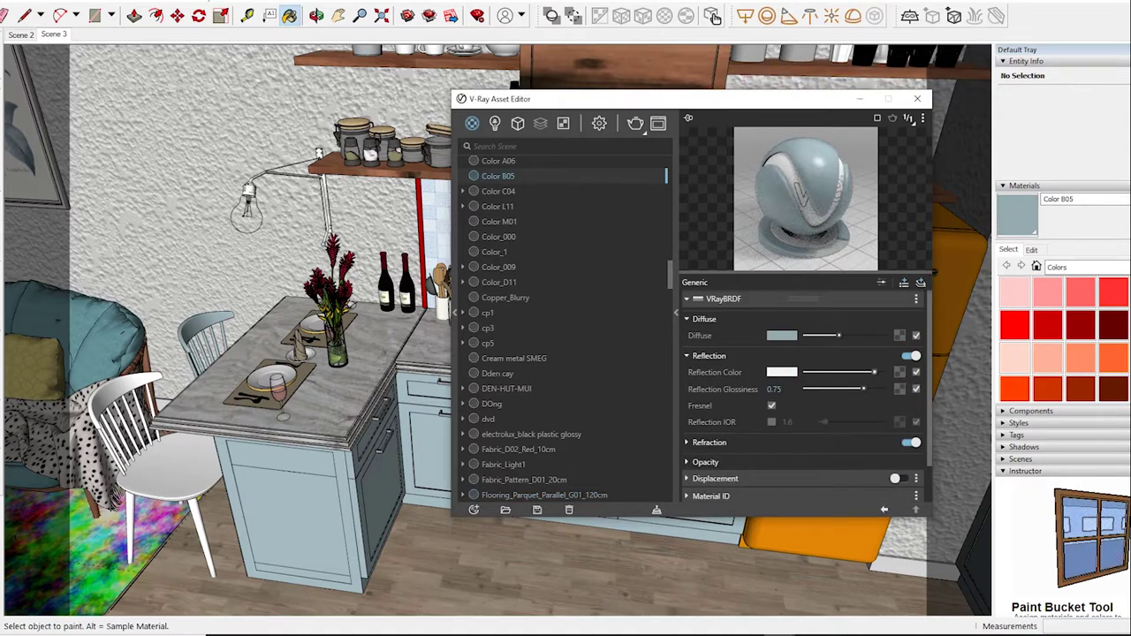
left_click_drag(873, 372, 868, 371)
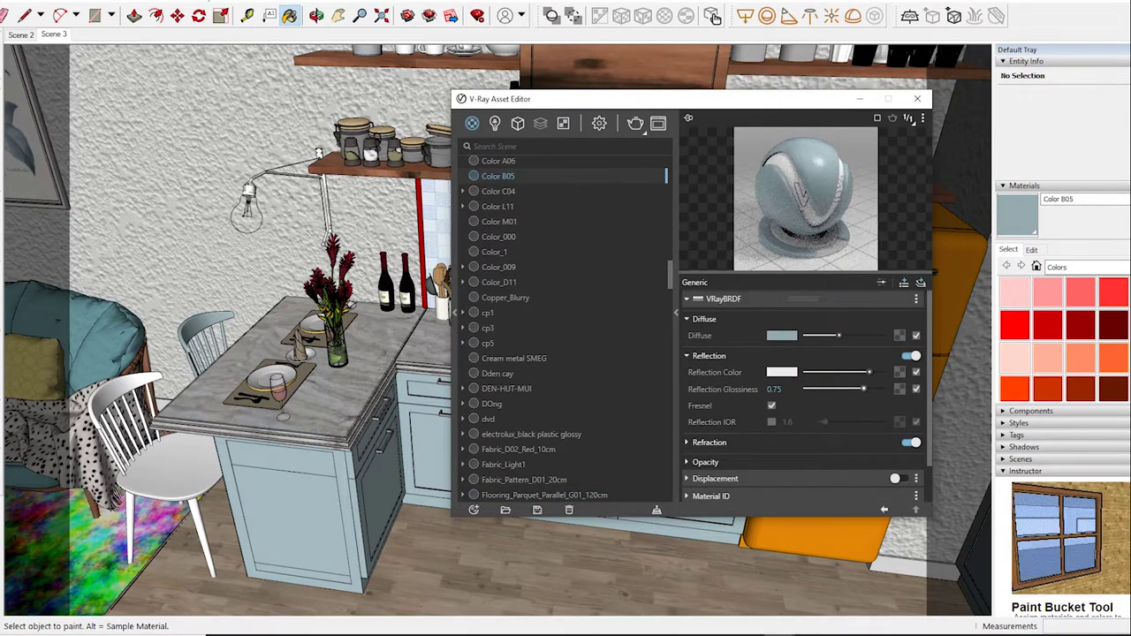
type("0.8")
left_click(772, 388)
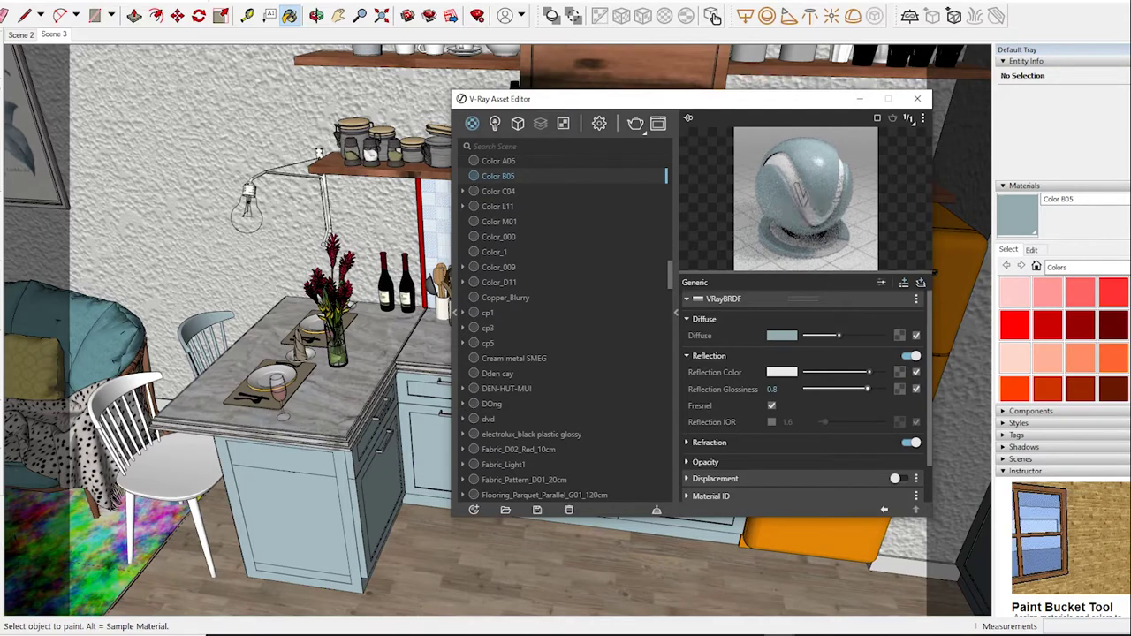
Review the Marble countertop's reflection settings (glossiness 0.85), then pick up the white wall material
key("alt")
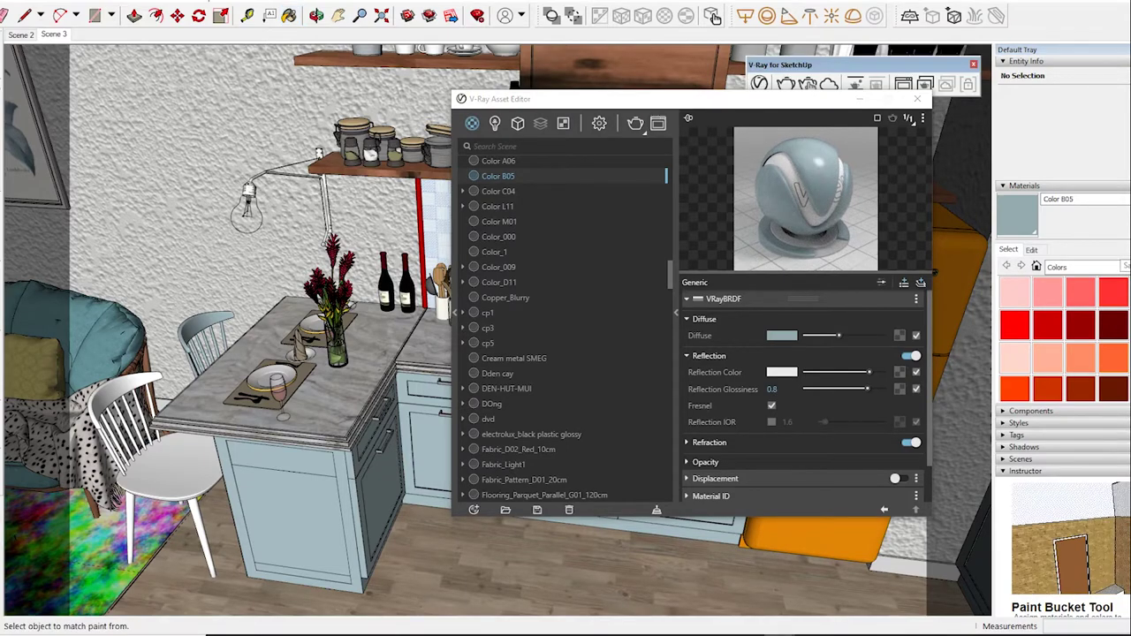
left_click(371, 398, "alt")
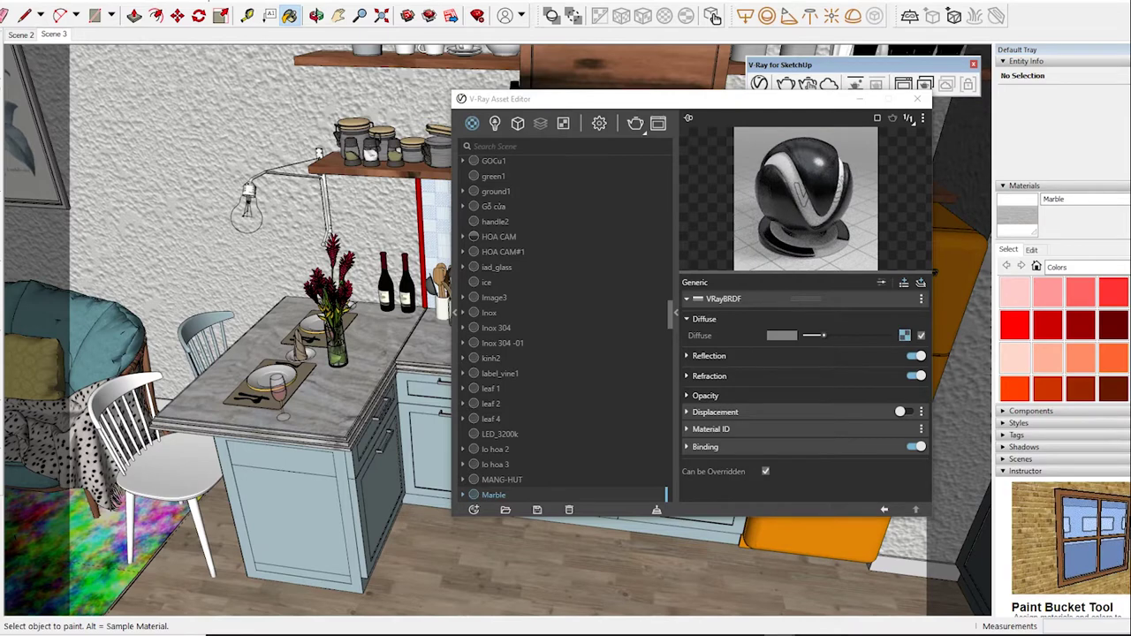
left_click(709, 355)
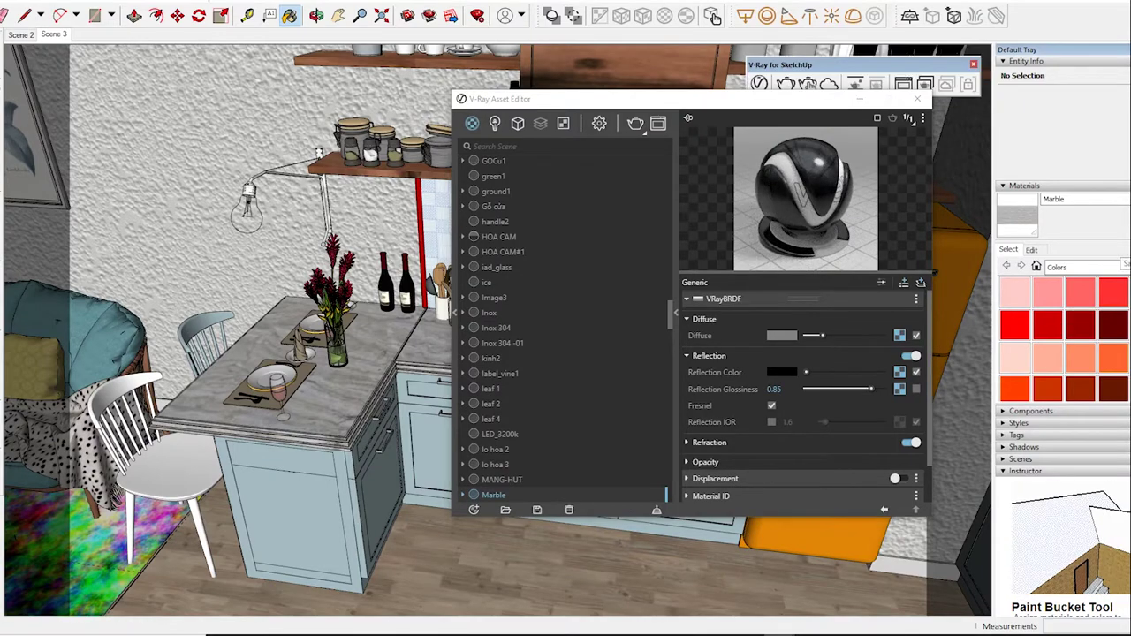
key("alt")
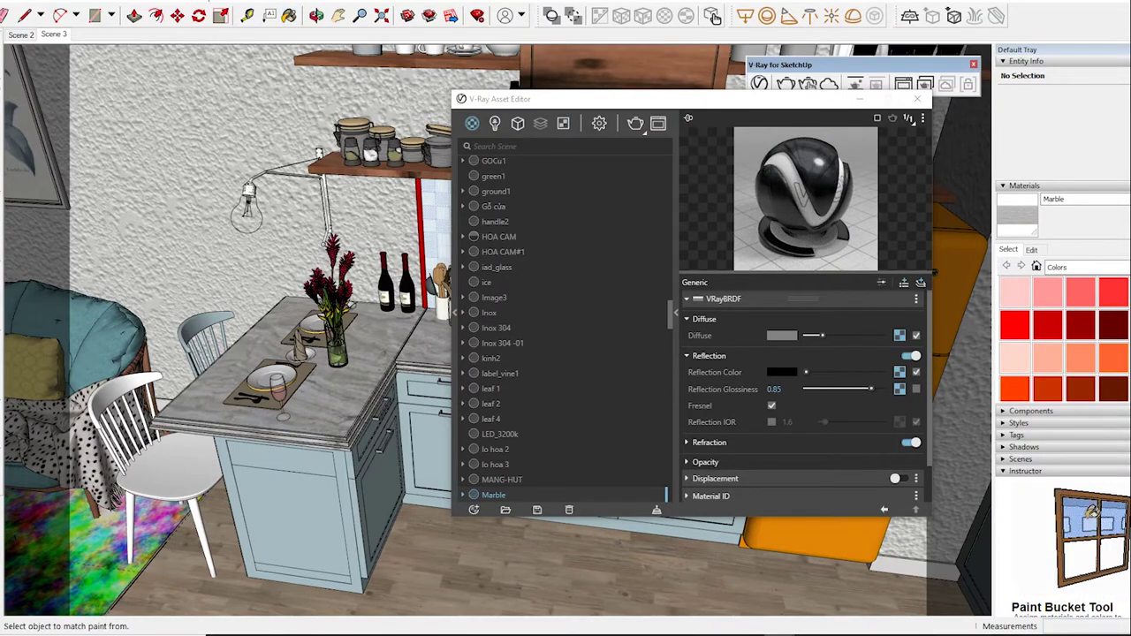
middle_click_drag(221, 353, 318, 353)
left_click(177, 203, "alt")
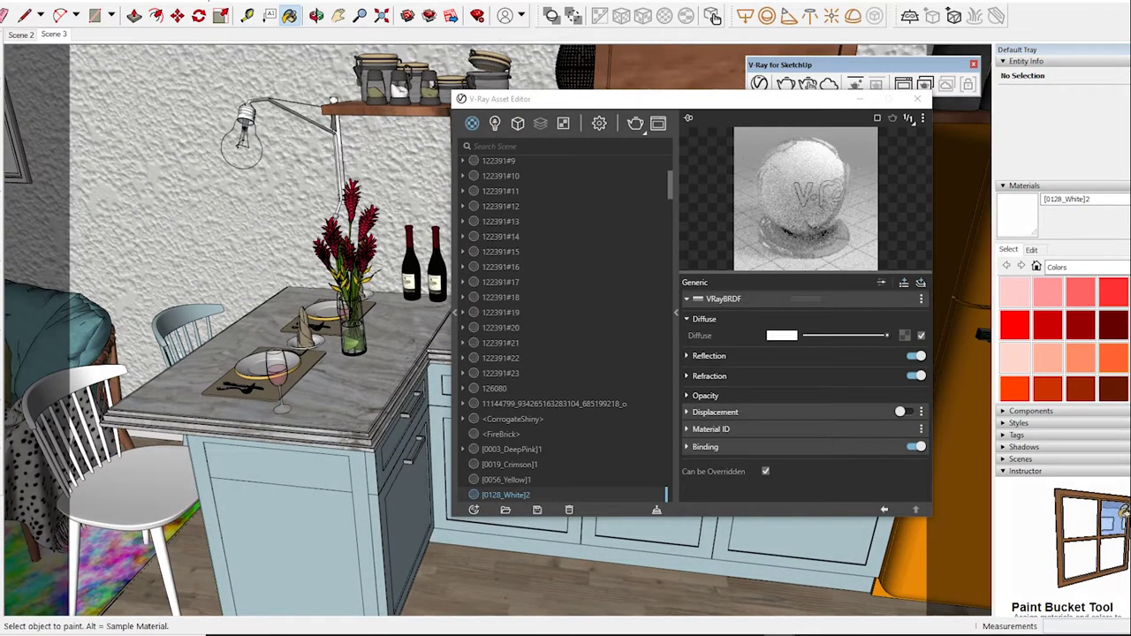
Review the [0128_White]2 material's reflection and refraction settings
left_click(708, 355)
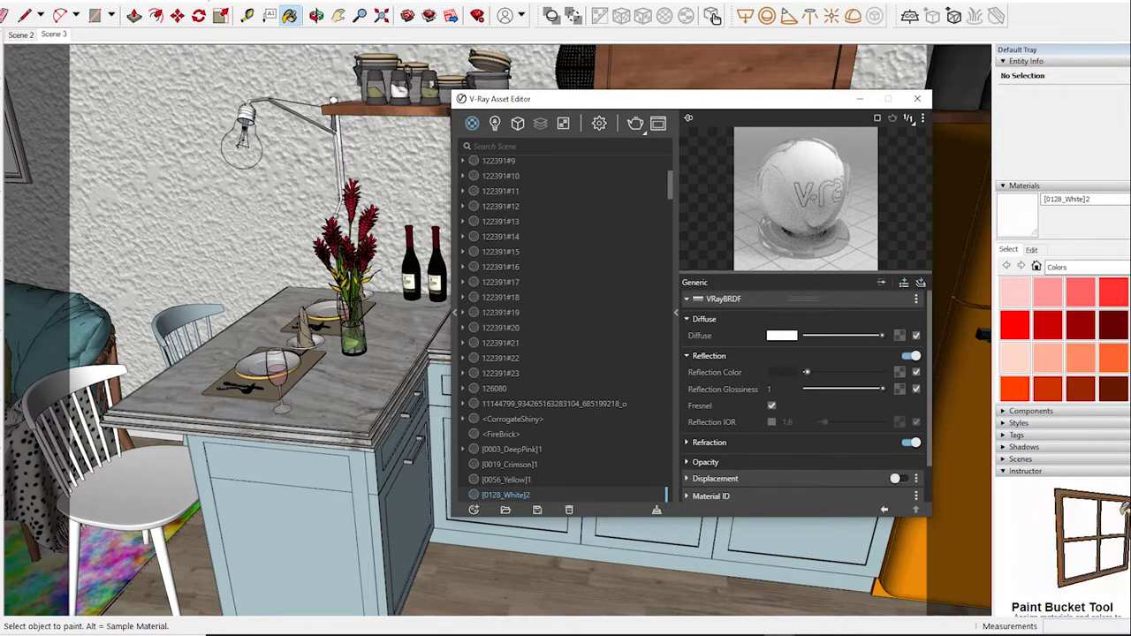
left_click(709, 441)
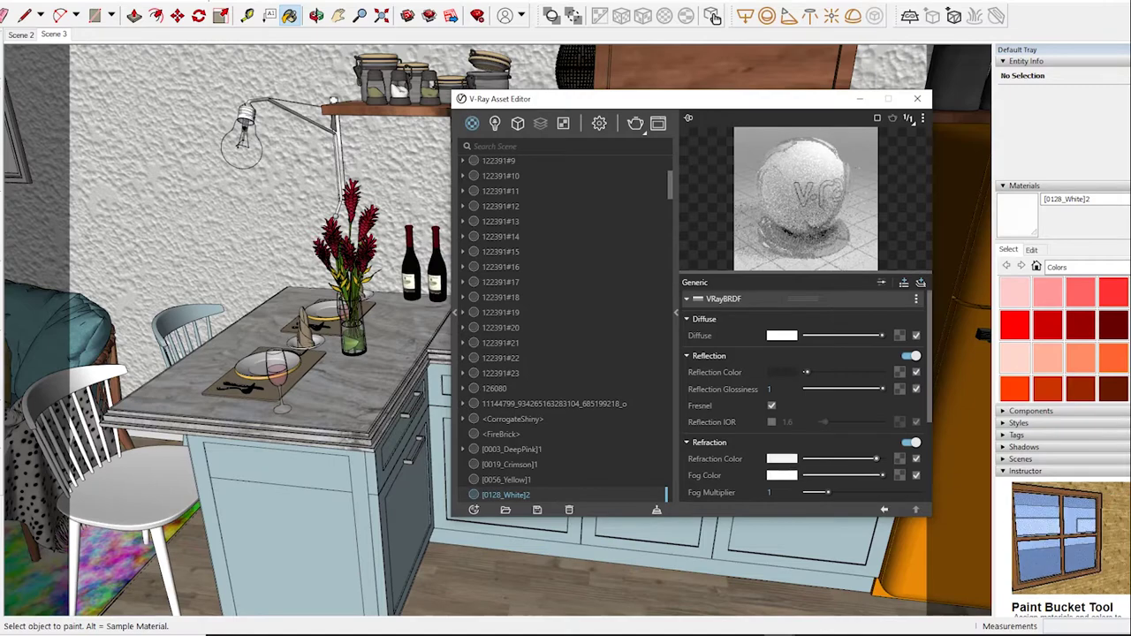
key("alt")
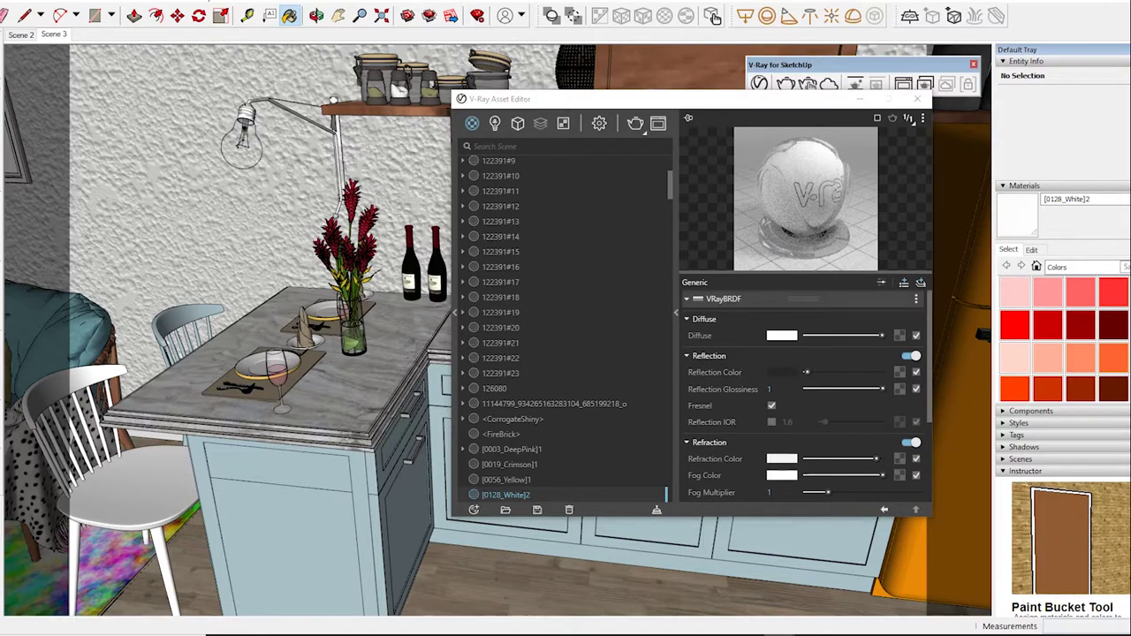
Inspect Translucent Glass Gray's reflection (glossiness 1) and refraction settings
middle_click_drag(265, 353, 239, 349)
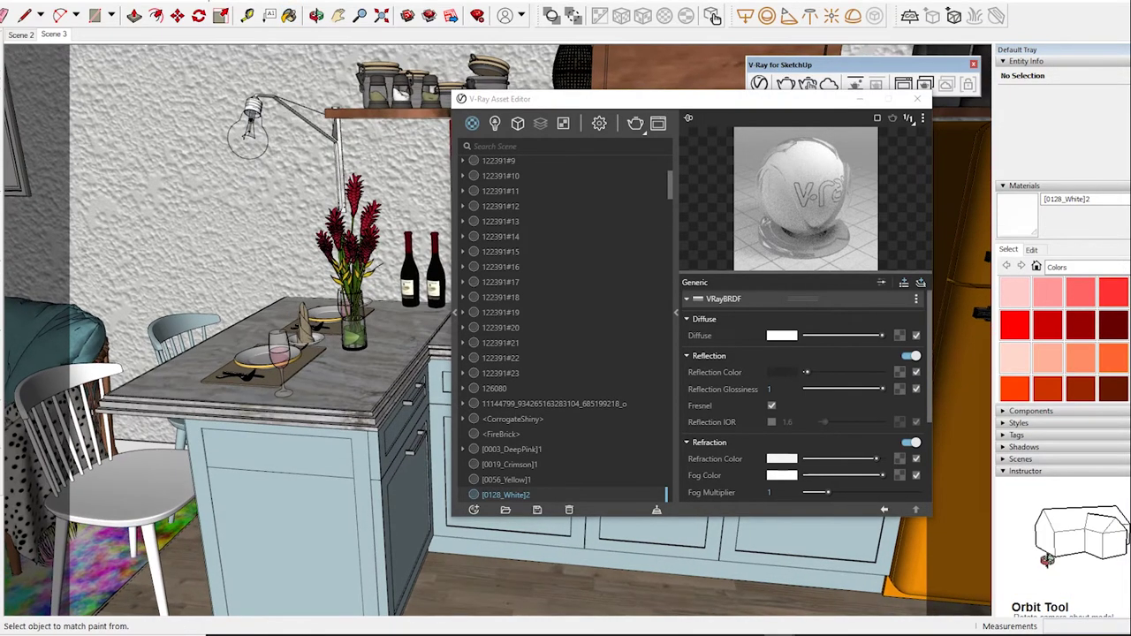
left_click(278, 354, "alt")
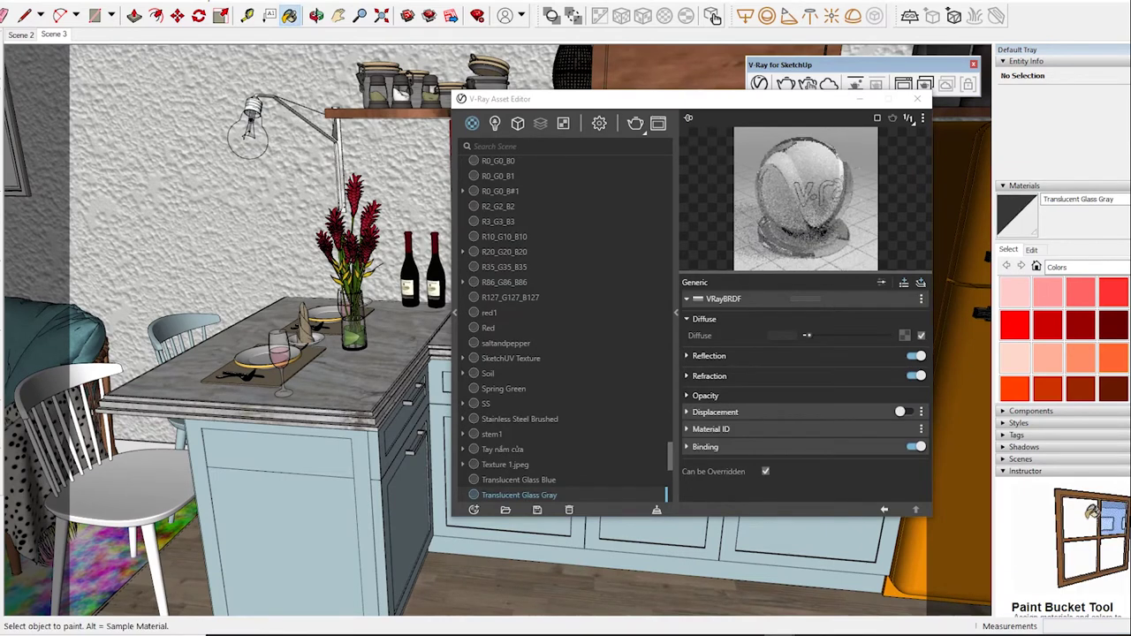
left_click(709, 355)
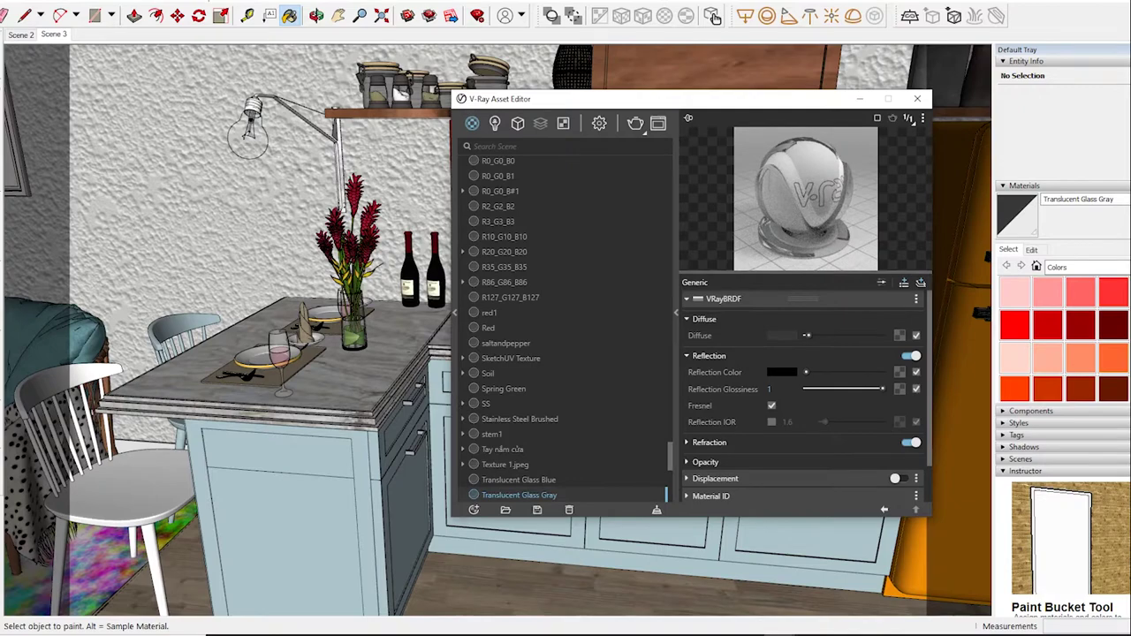
left_click(708, 442)
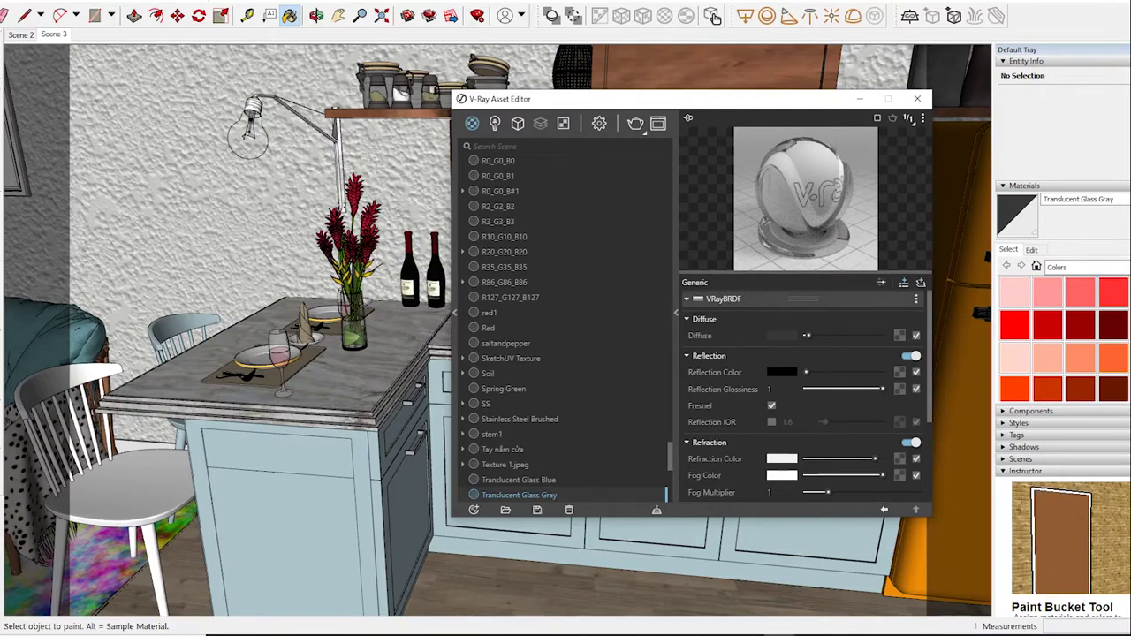
left_click(714, 16)
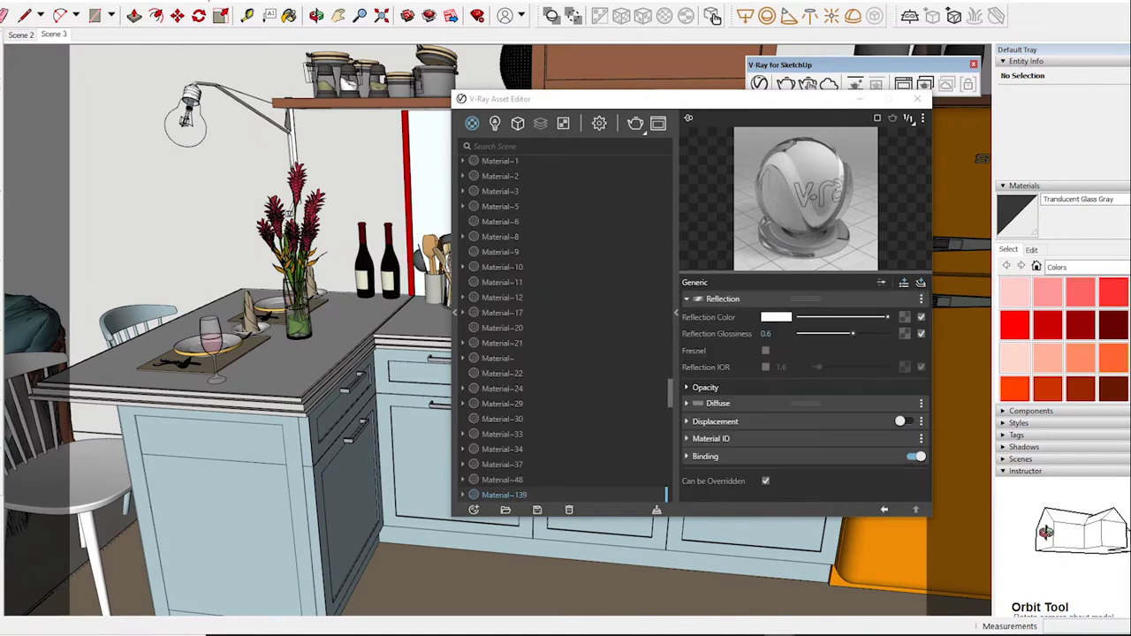
Slightly lower Material~139's reflection colour and raise its reflection glossiness to 0.65
key("b")
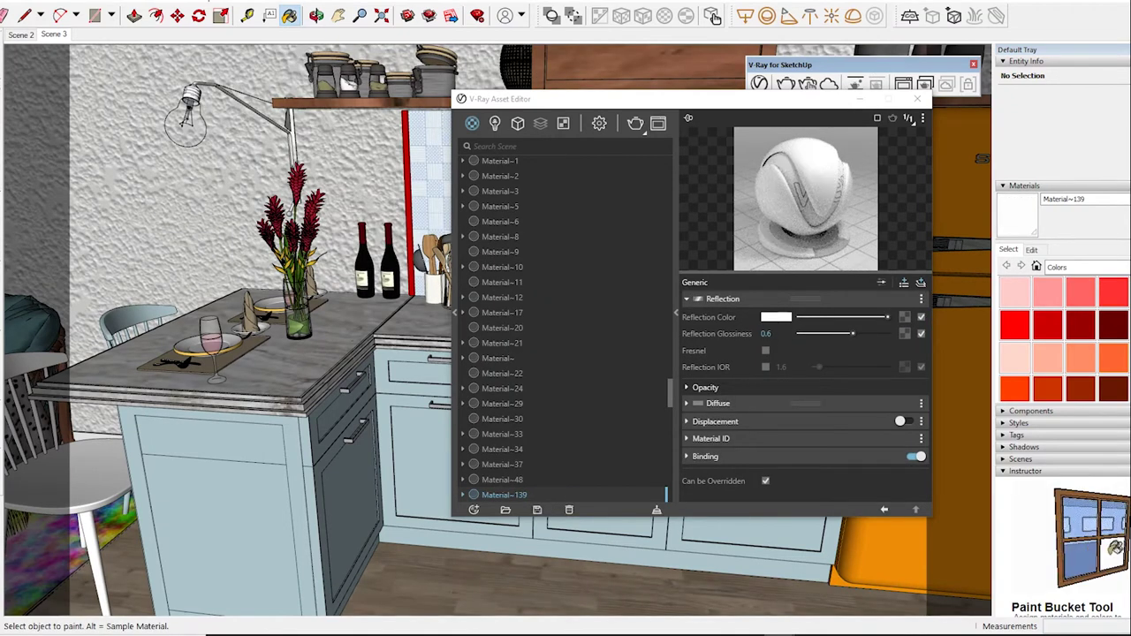
left_click(883, 317)
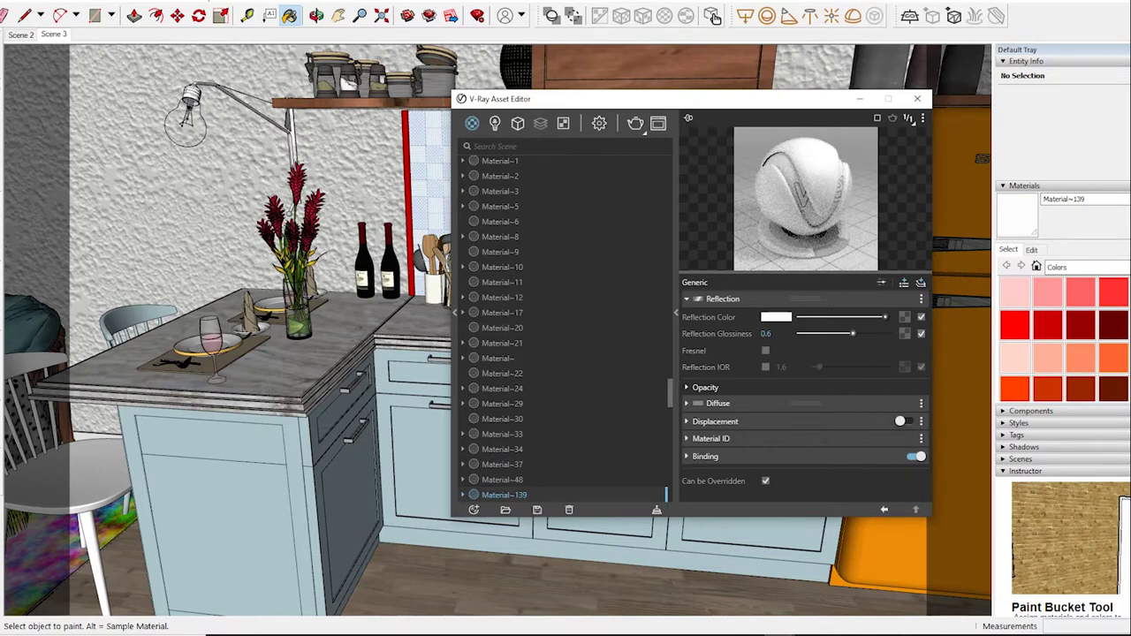
left_click_drag(851, 333, 856, 333)
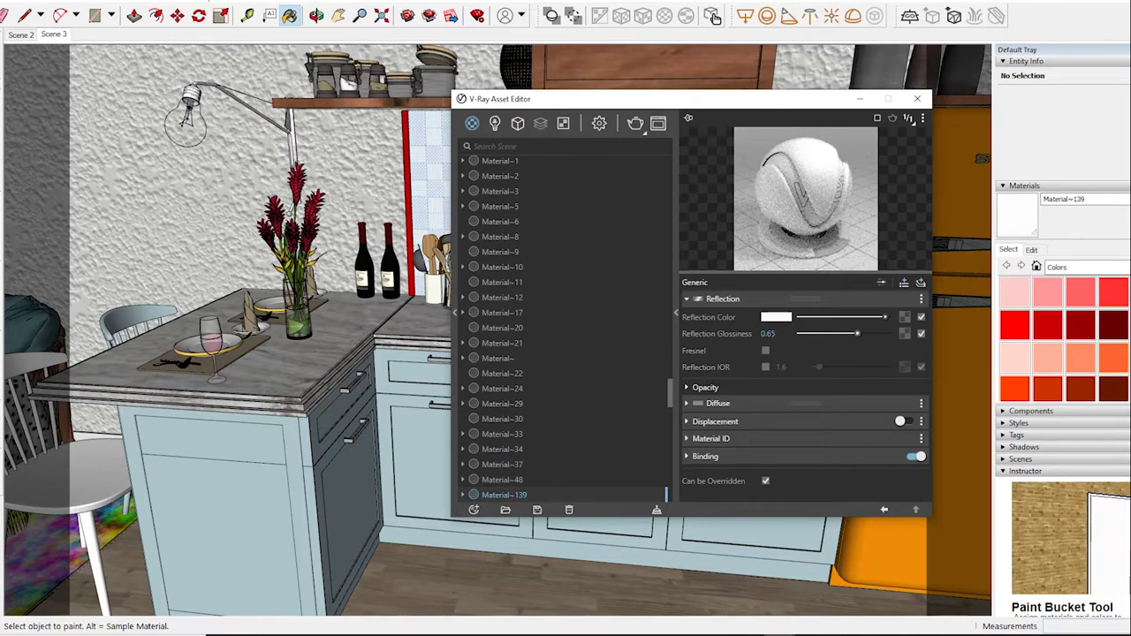
key("alt")
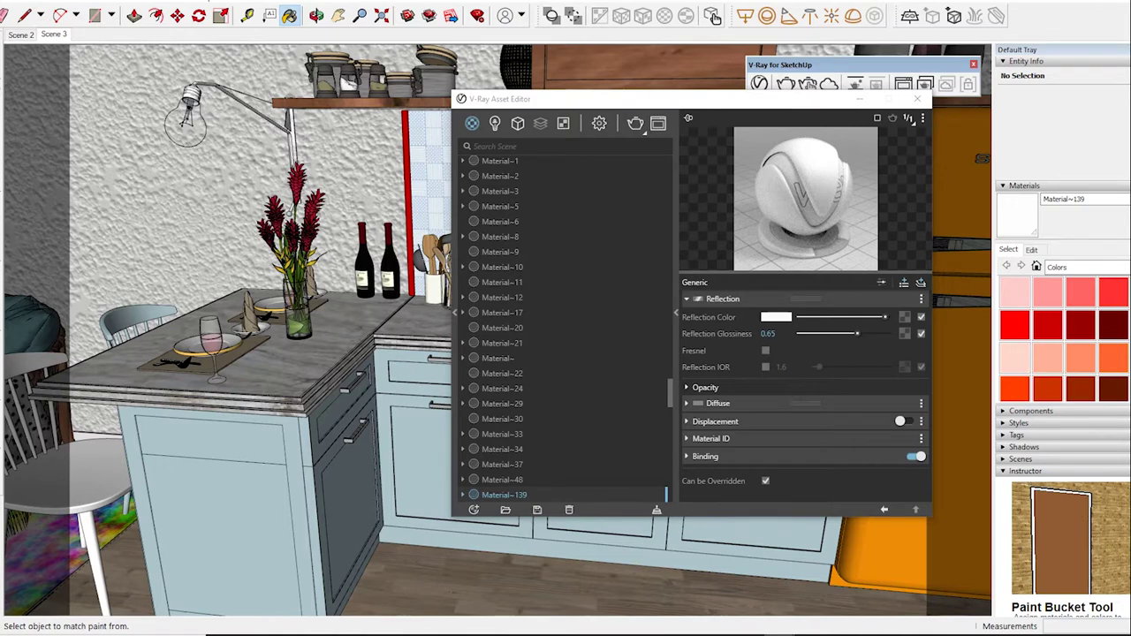
left_click(221, 194, "alt")
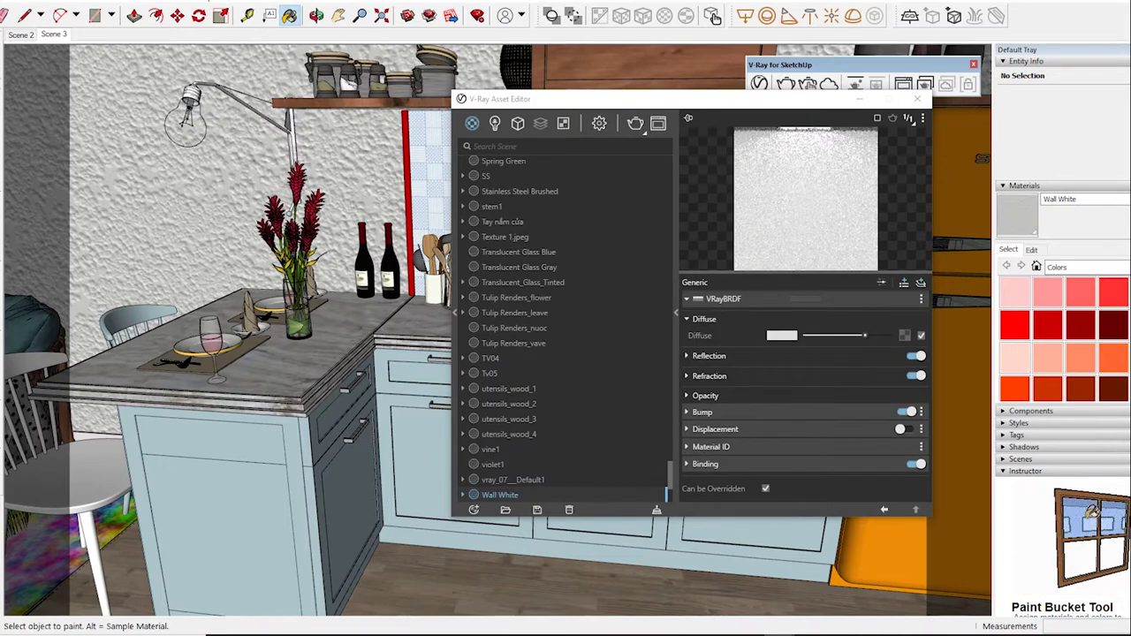
Preview Wall White on the Generic sphere scene and set its reflection glossiness to 0.95
left_click(921, 118)
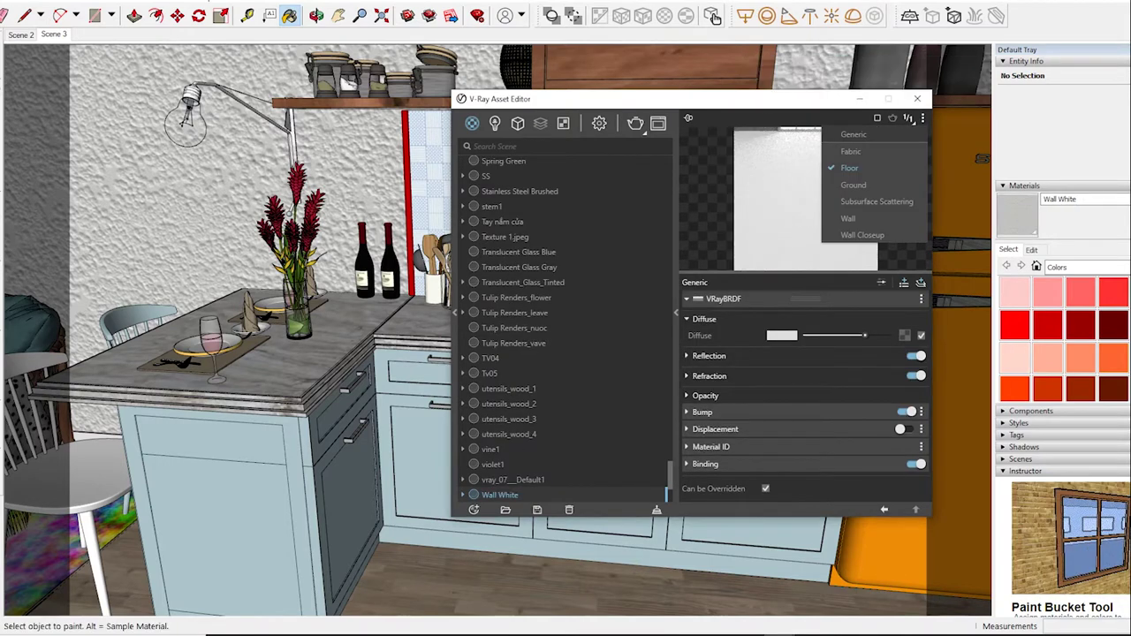
left_click(874, 151)
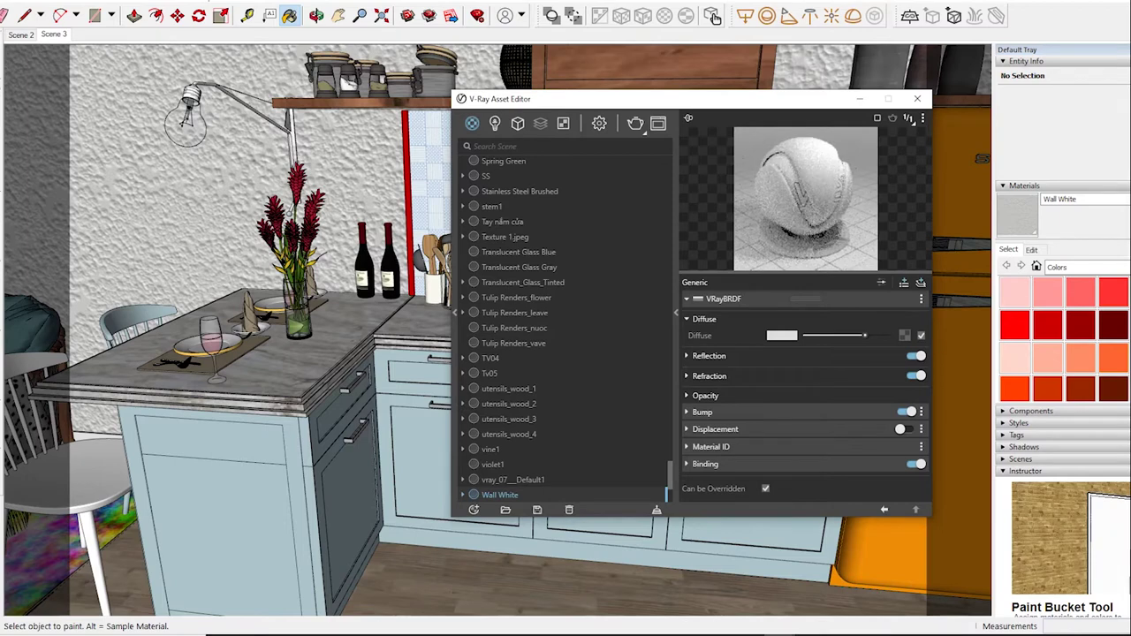
left_click(708, 355)
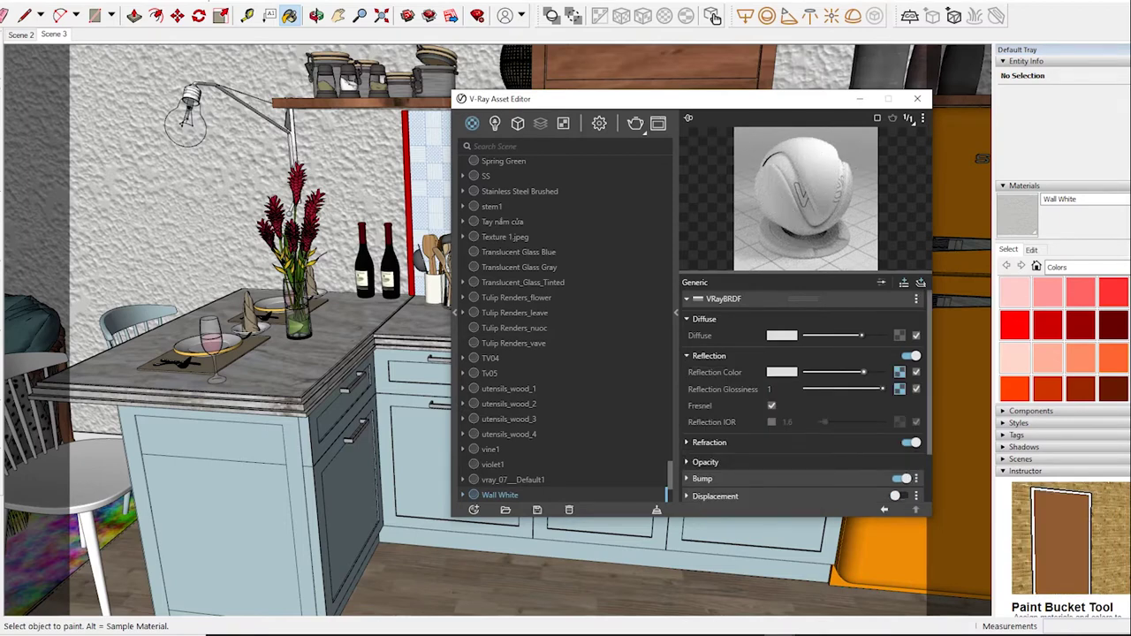
type("0.95")
key("Return")
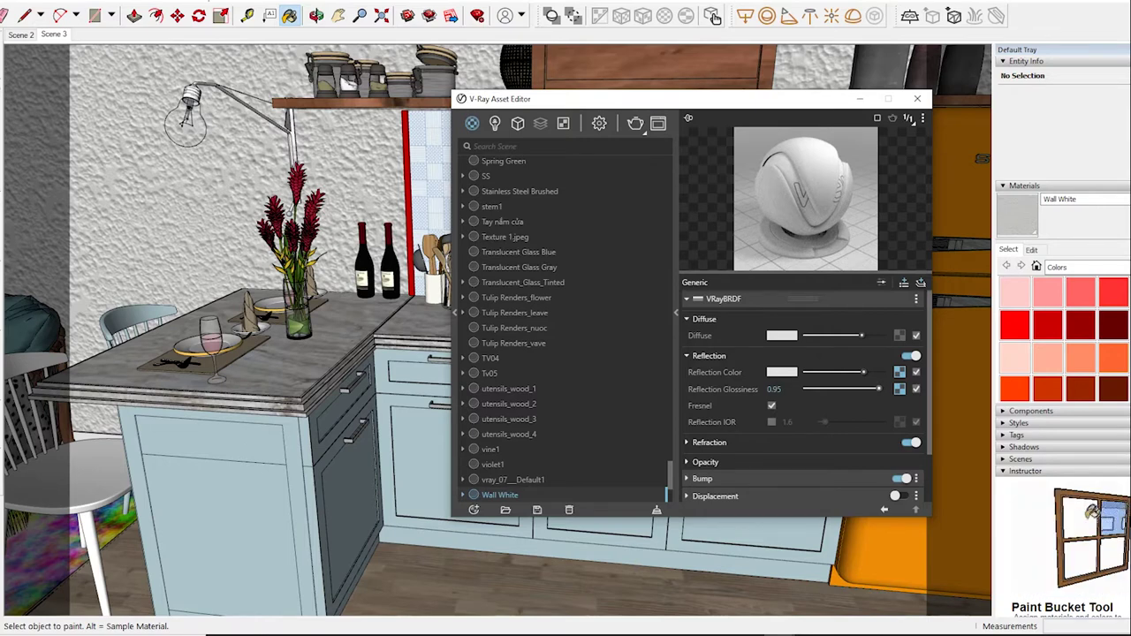
Orbit toward the kettle and stove and load the BronzeCopper_d material
key("o")
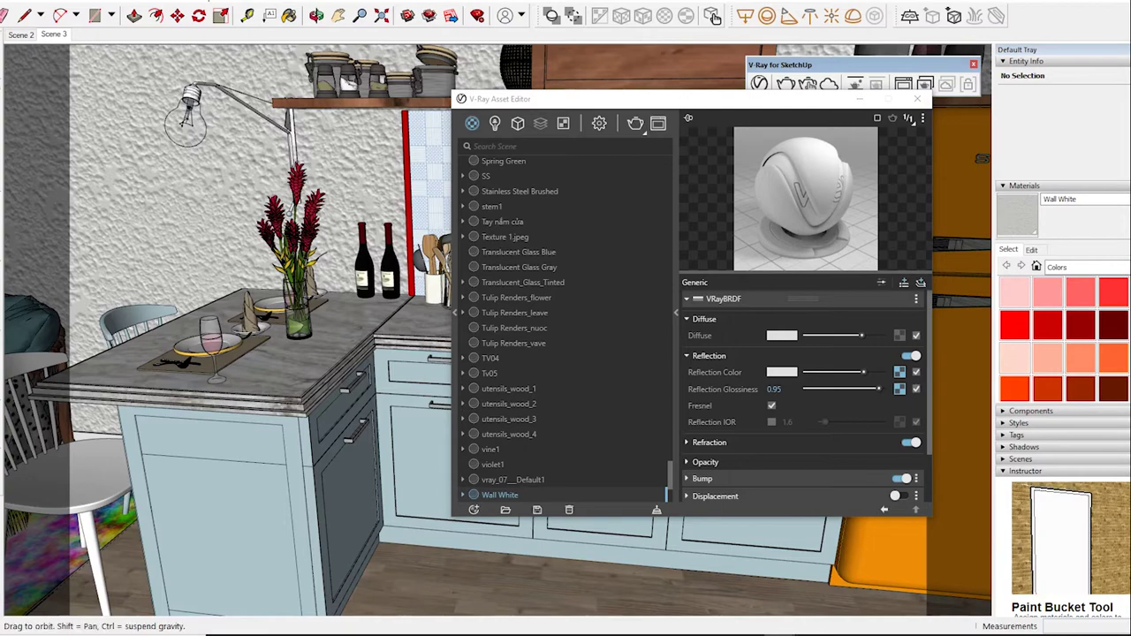
left_click_drag(353, 397, 221, 389)
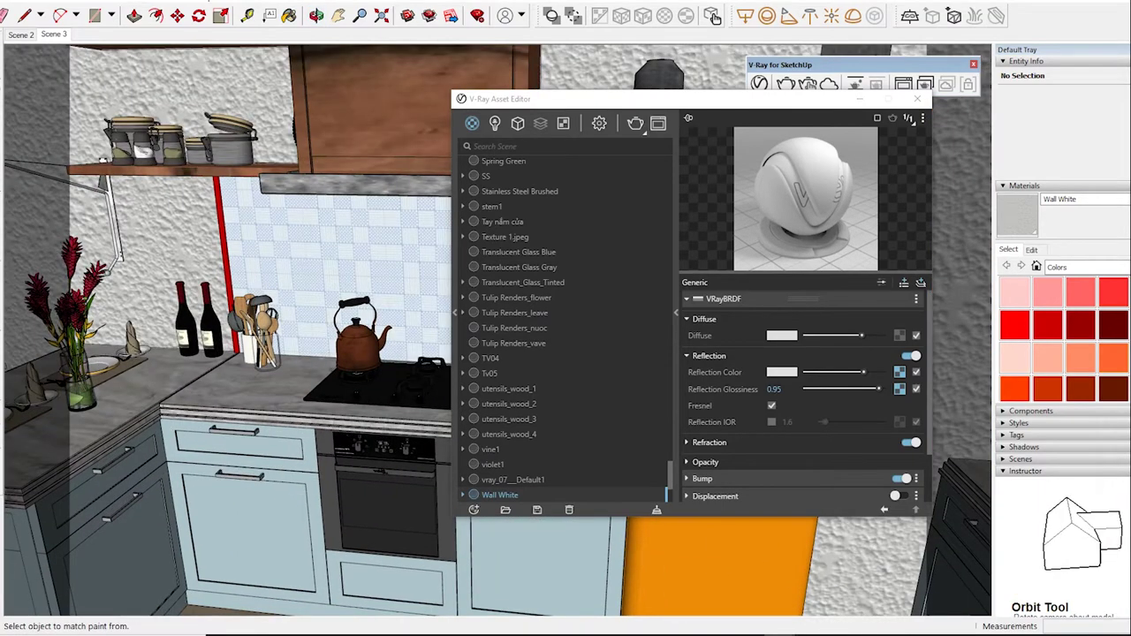
left_click(363, 341, "alt")
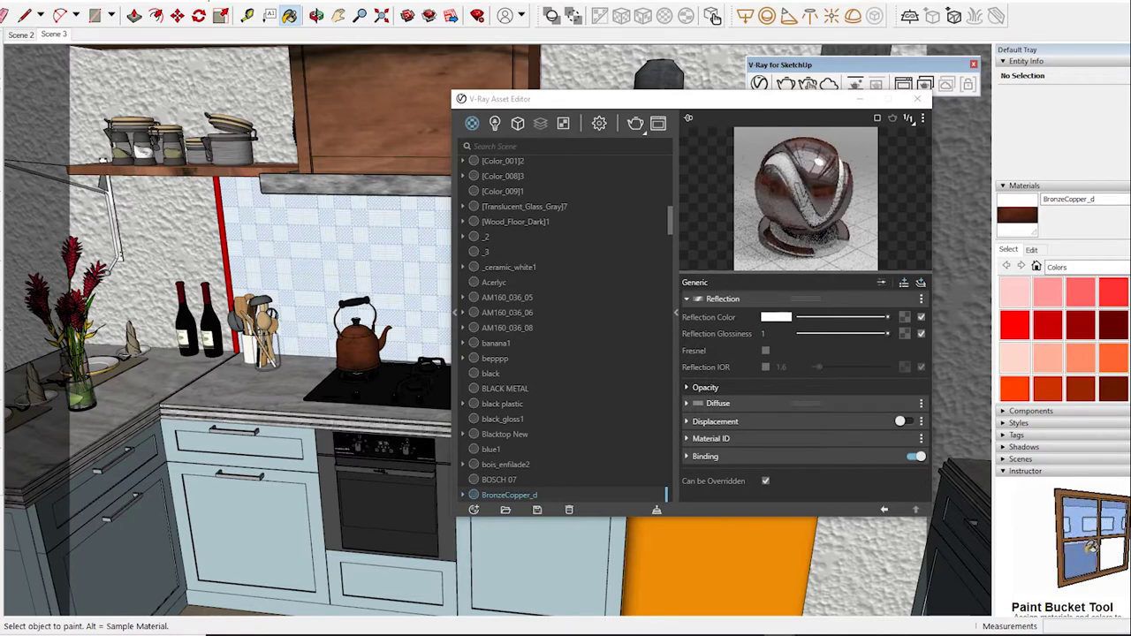
Slightly darken BronzeCopper_d's reflection colour, then inspect the Color A02 backsplash tile material
left_click_drag(887, 317, 883, 316)
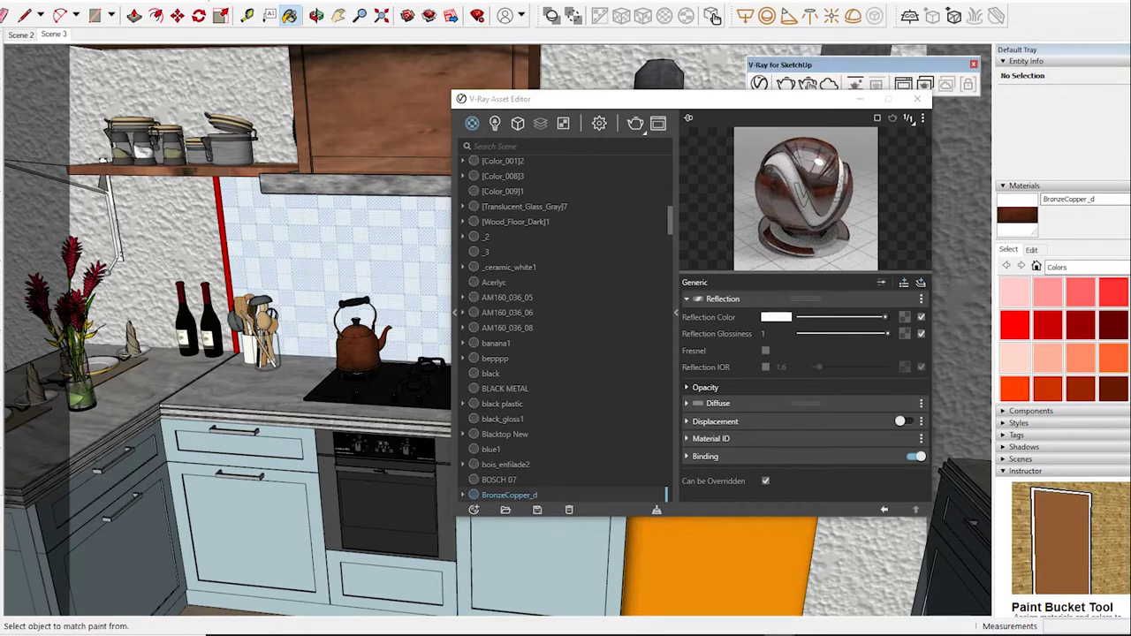
left_click(371, 230, "alt")
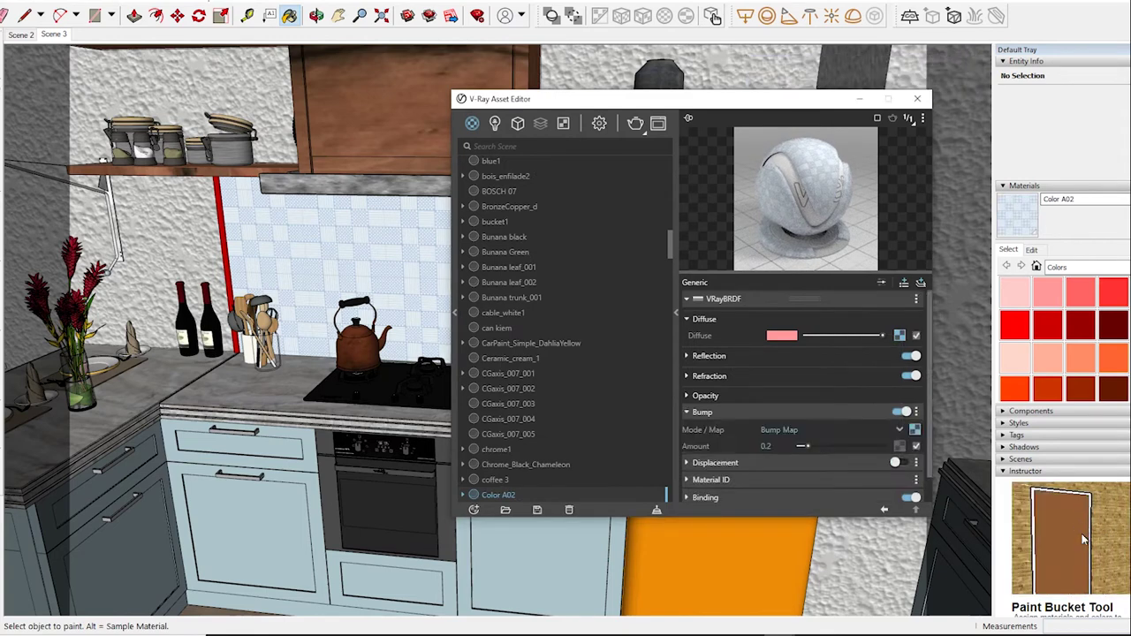
right_click(915, 431)
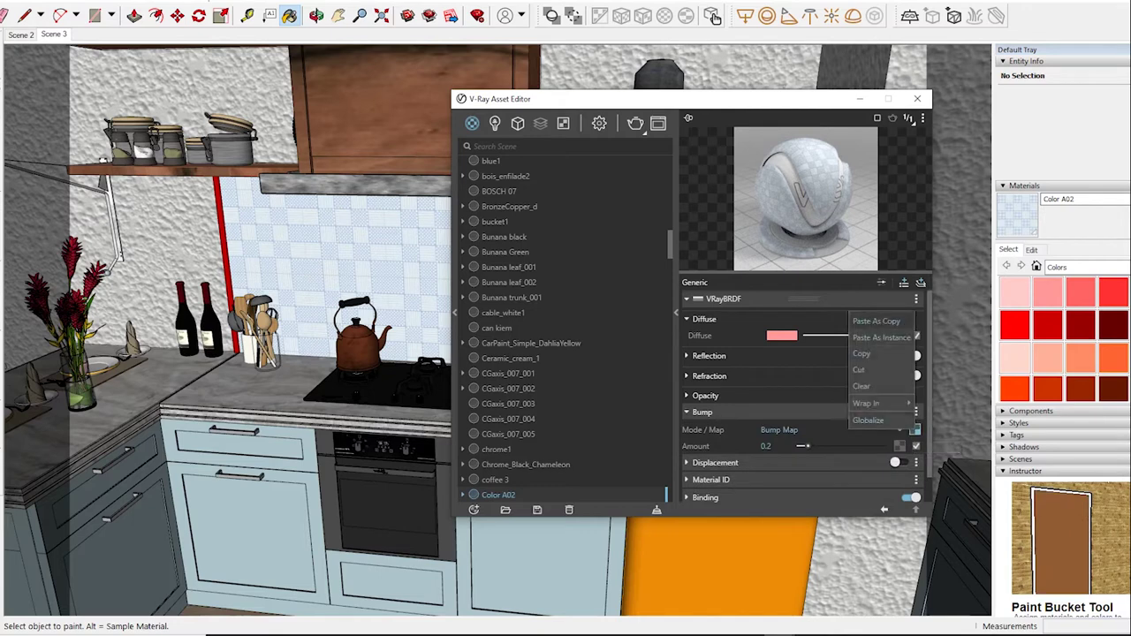
key("Escape")
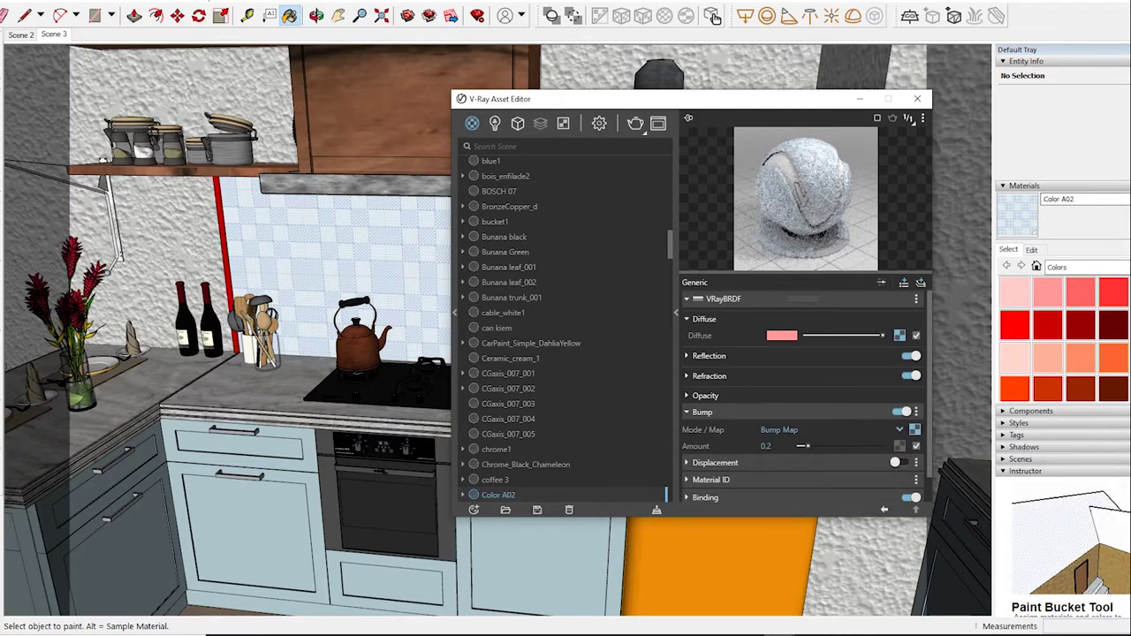
Load CorrogateShiny and show its reflection settings (glossiness 0.8)
key("alt")
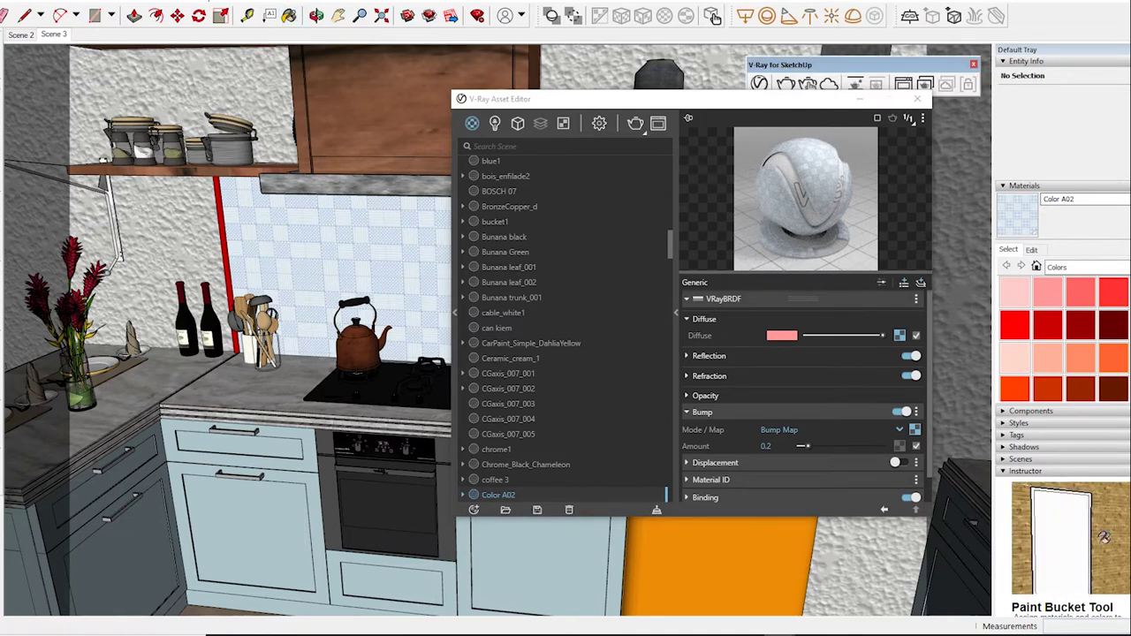
left_click(884, 566, "alt")
left_click(686, 355)
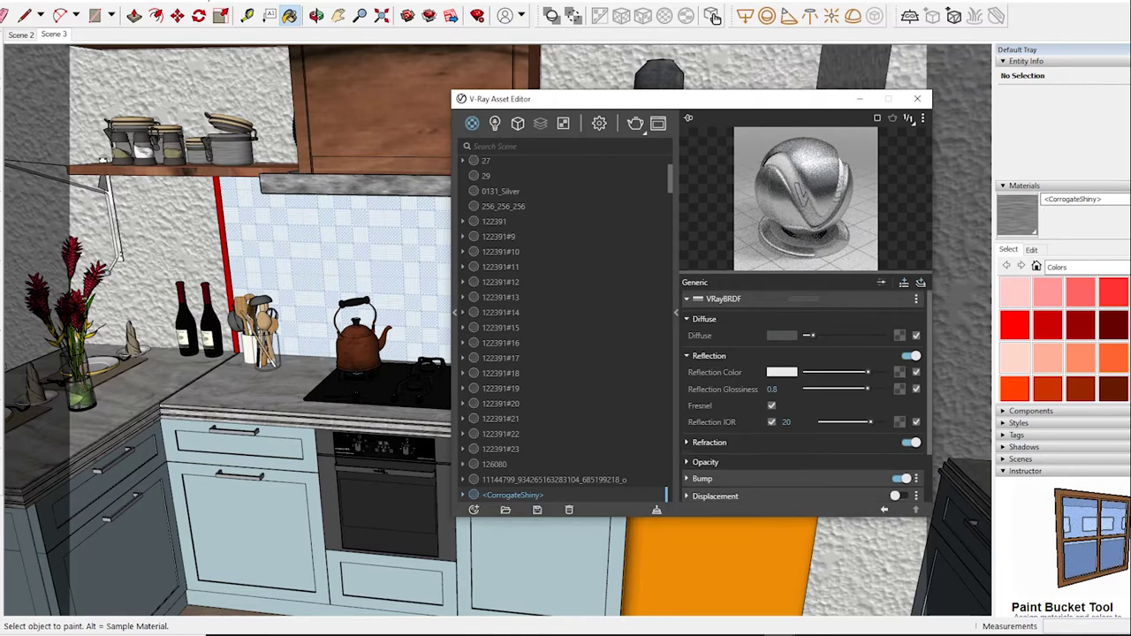
Brighten CorrogateShiny's reflection colour, set glossiness 0.85 and reflection IOR 25
left_click_drag(867, 371, 870, 372)
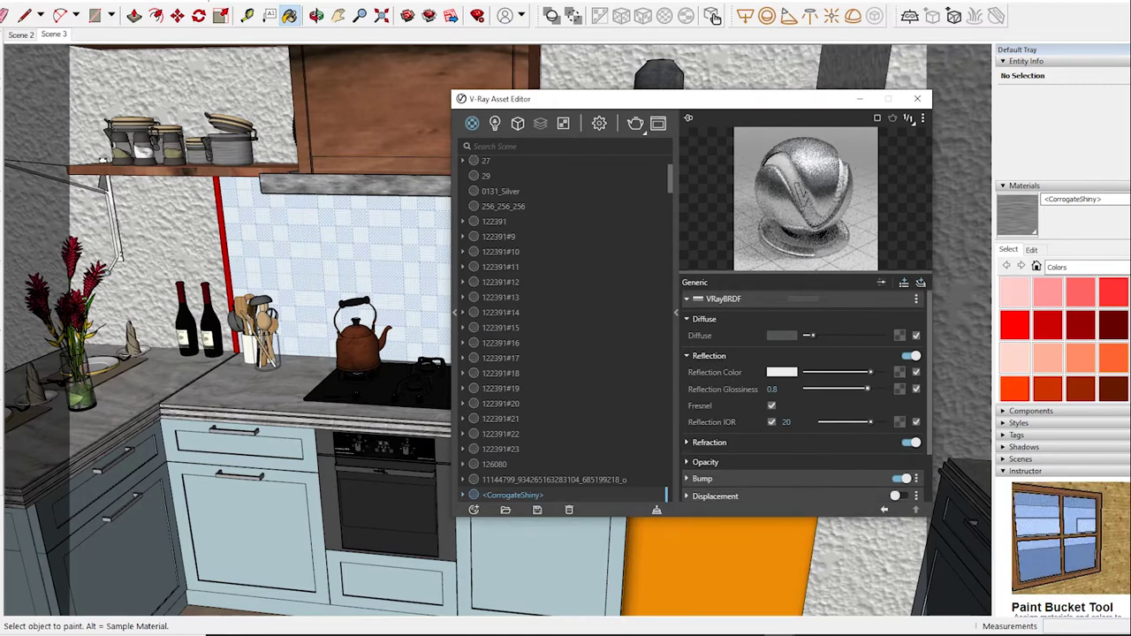
mouse_move(786, 422)
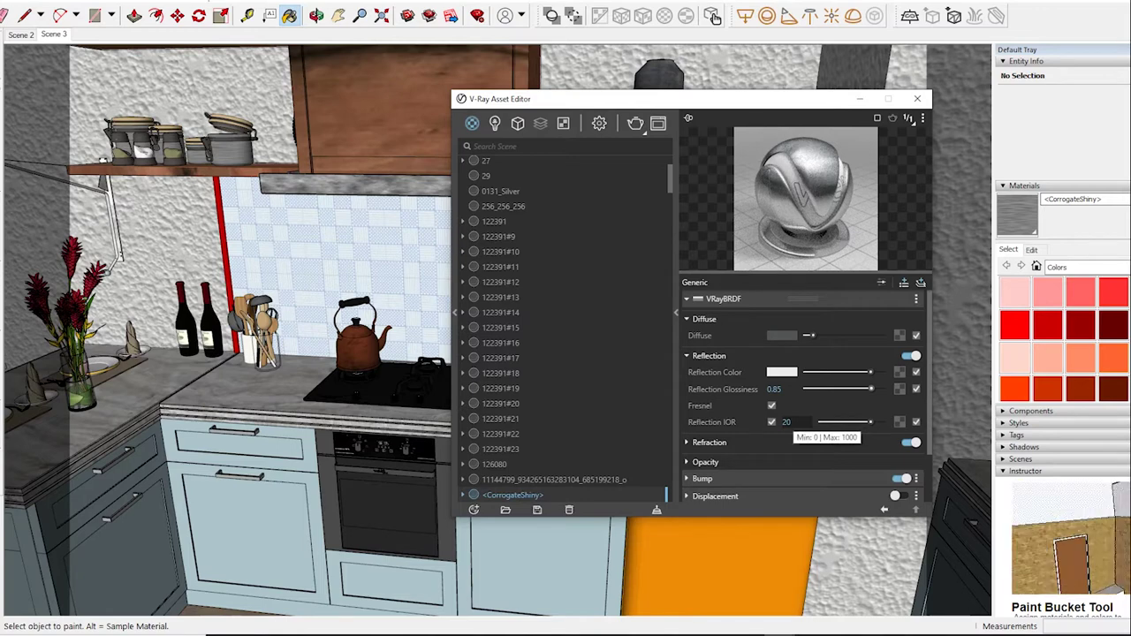
left_click(785, 422)
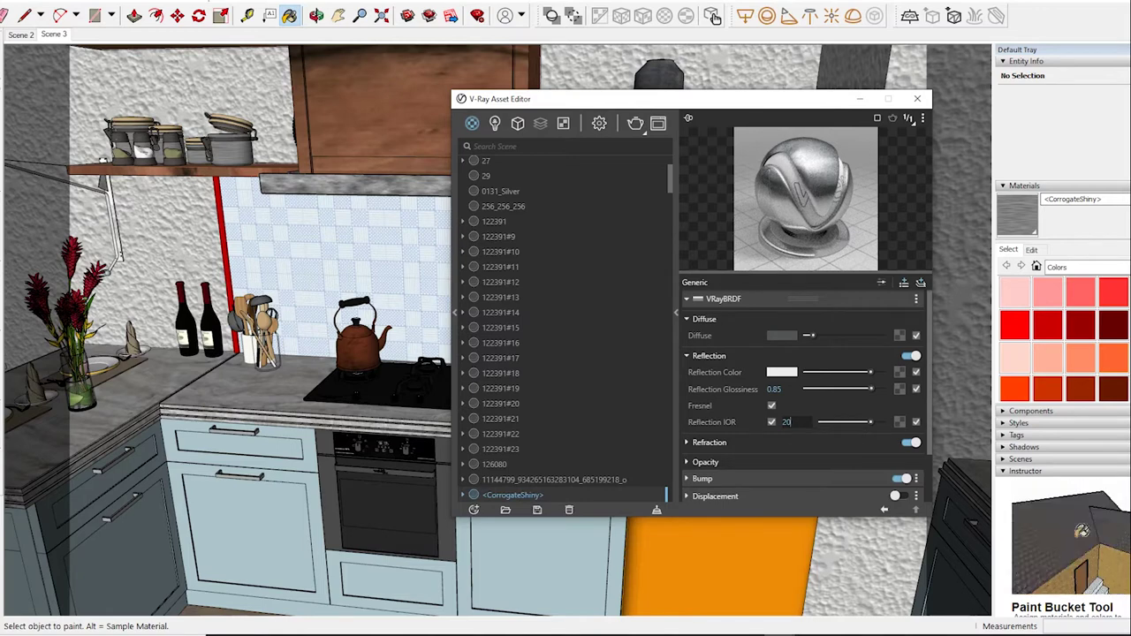
key("BackSpace")
type("5")
key("Return")
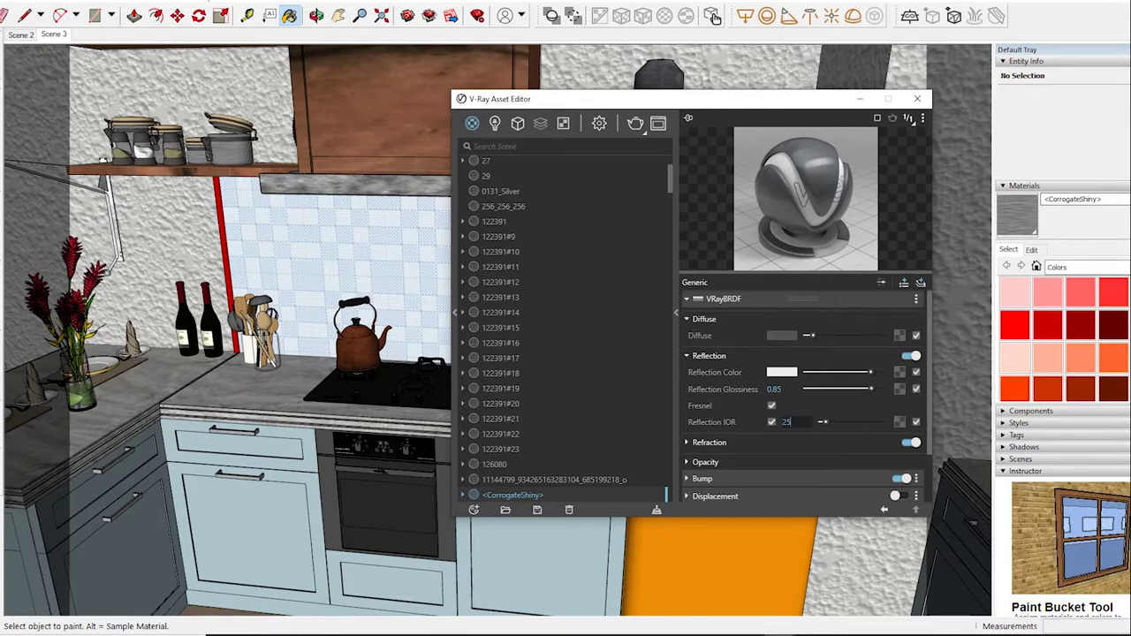
key("Return")
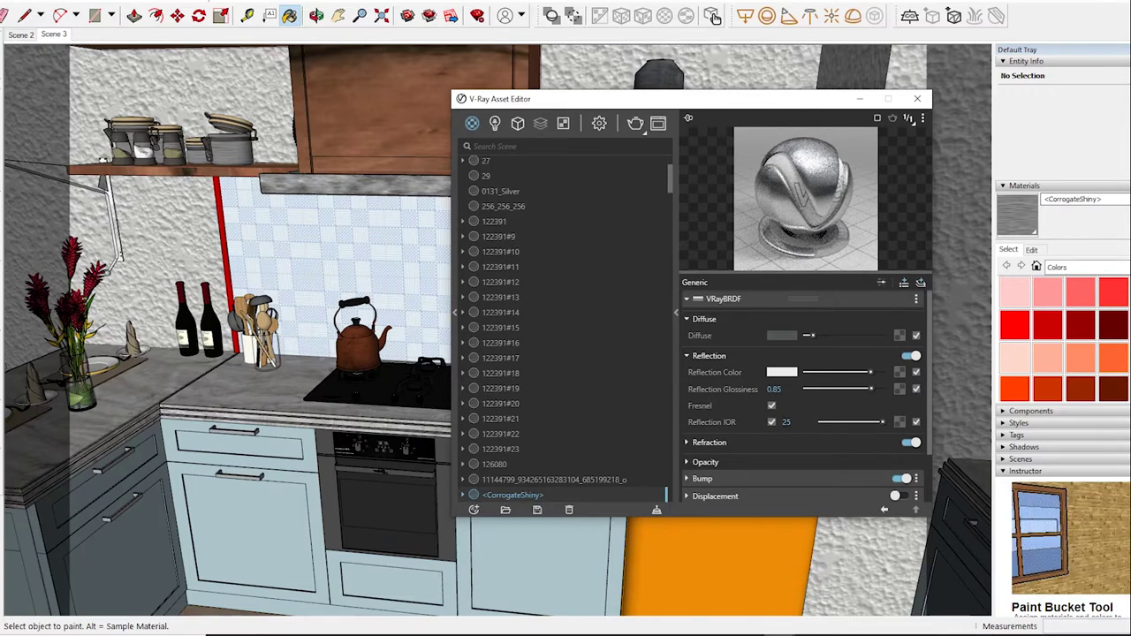
key("alt")
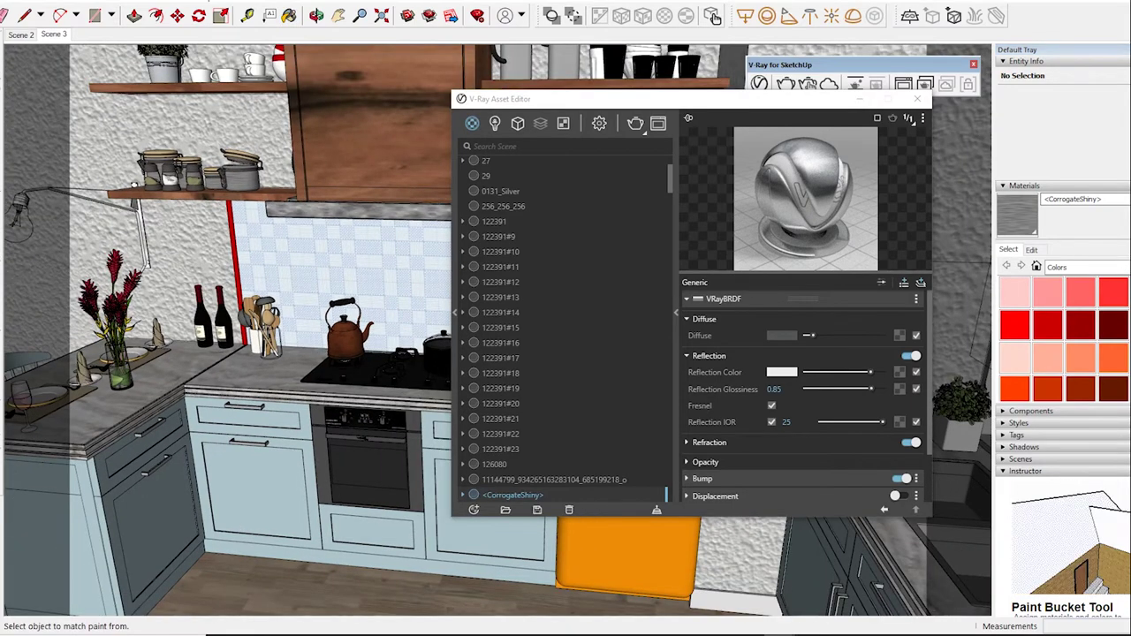
left_click(380, 371, "alt")
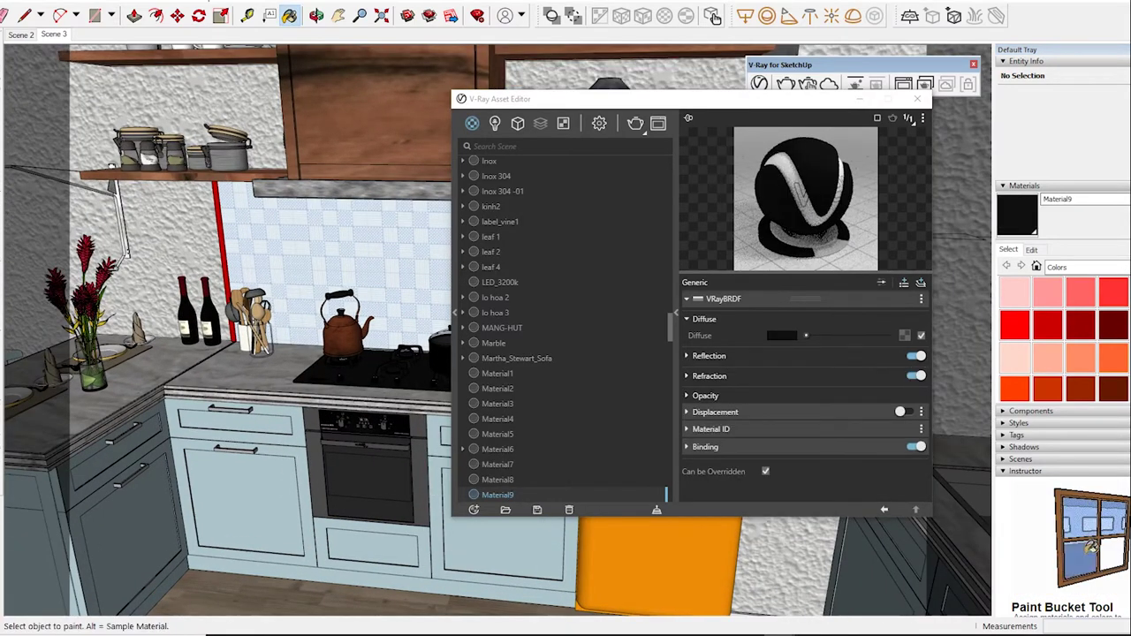
Lower Material9's reflection glossiness to 0.95
left_click(707, 355)
left_click_drag(881, 388, 878, 389)
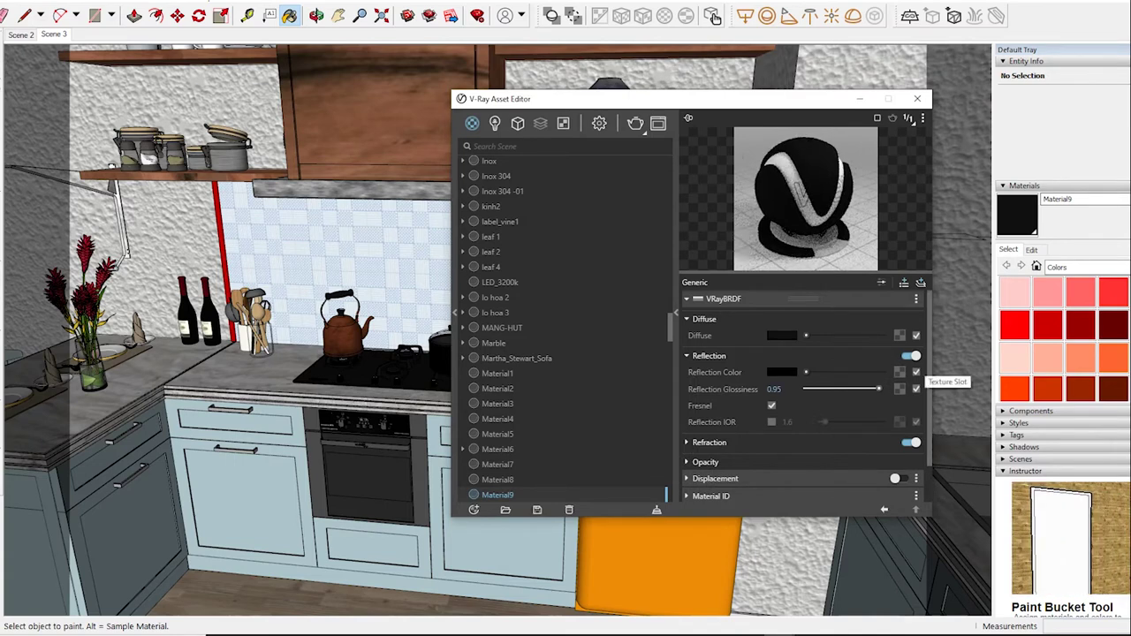
left_click(371, 477, "alt")
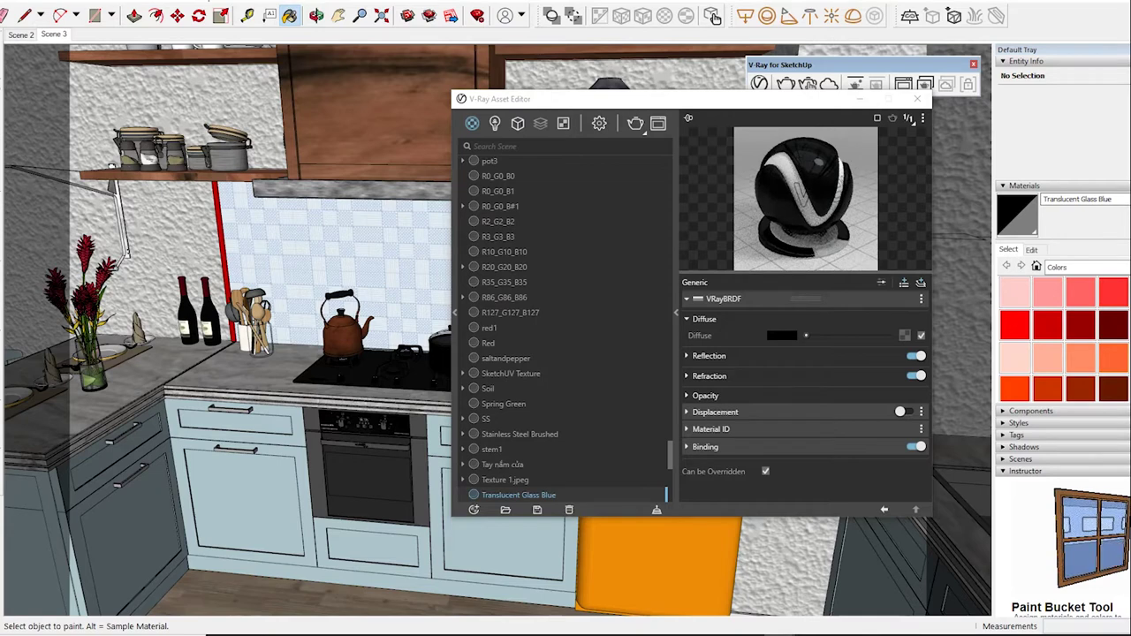
Slightly brighten Translucent Glass Blue's reflection colour, then load the GOCu wood material (glossiness 0.65)
left_click(688, 355)
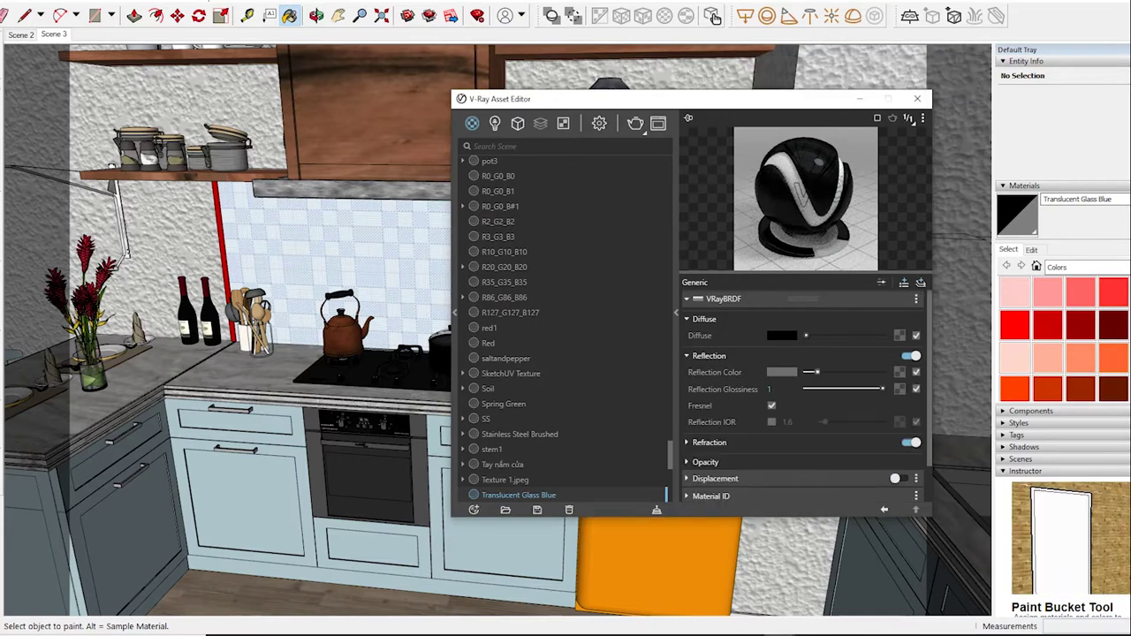
left_click_drag(816, 372, 821, 372)
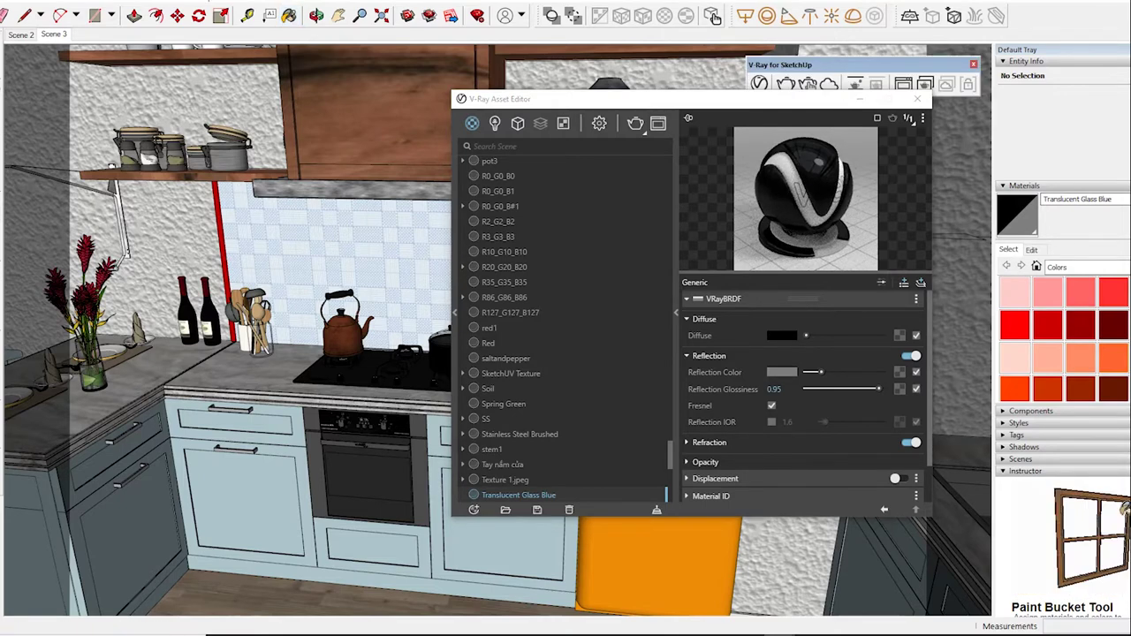
left_click(371, 115, "alt")
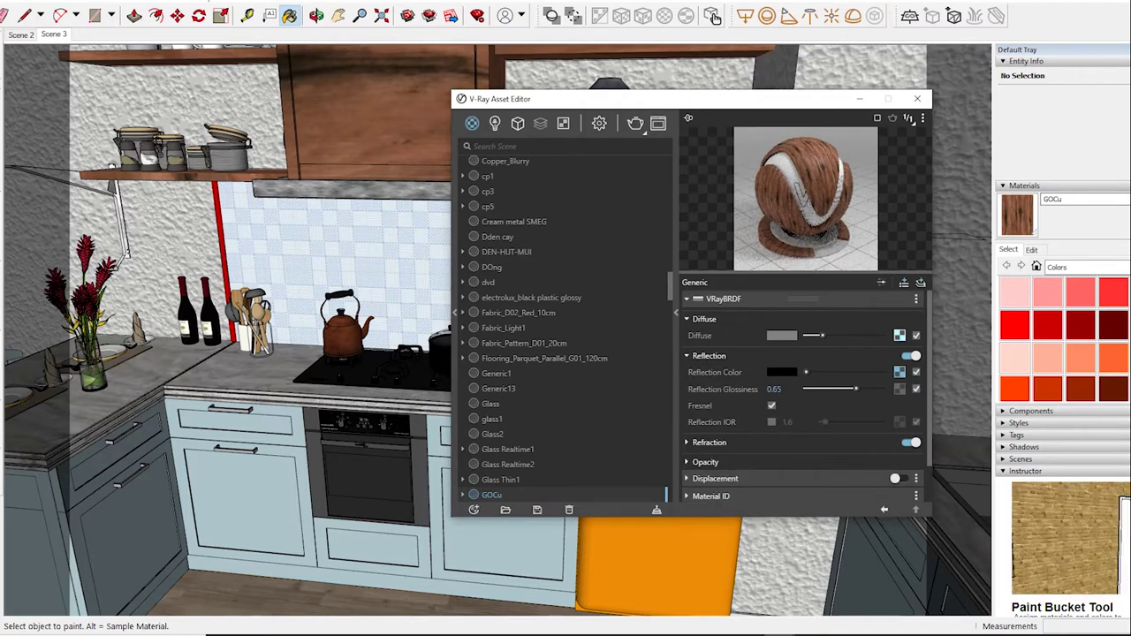
right_click(838, 334)
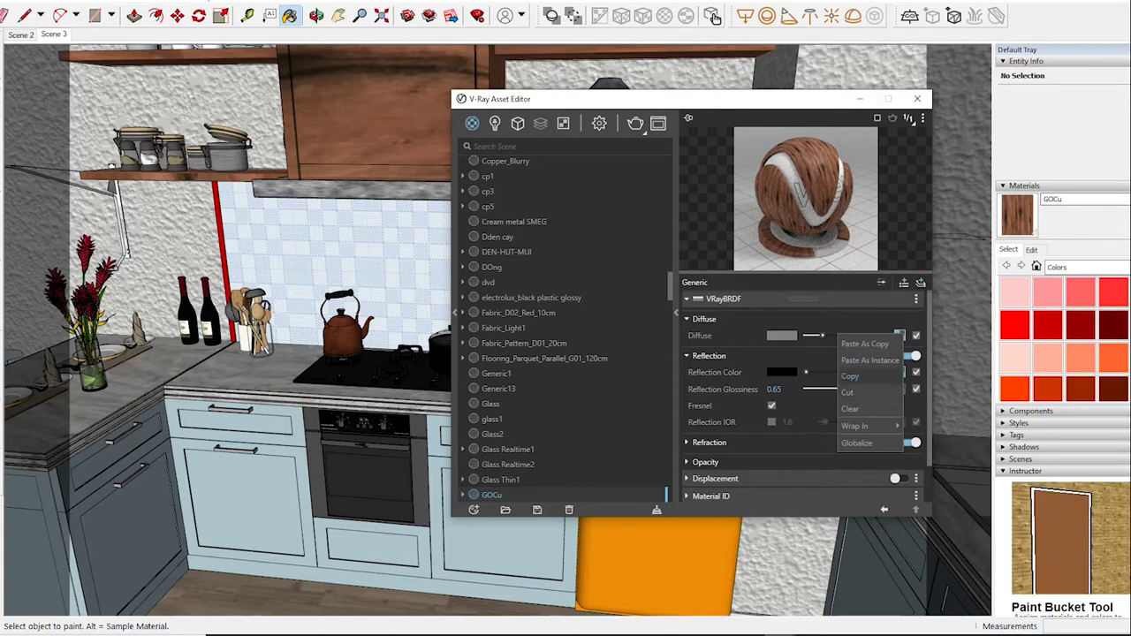
Load the dark CGaxis_007_002 material into the Asset Editor by sampling it from the model
key("Escape")
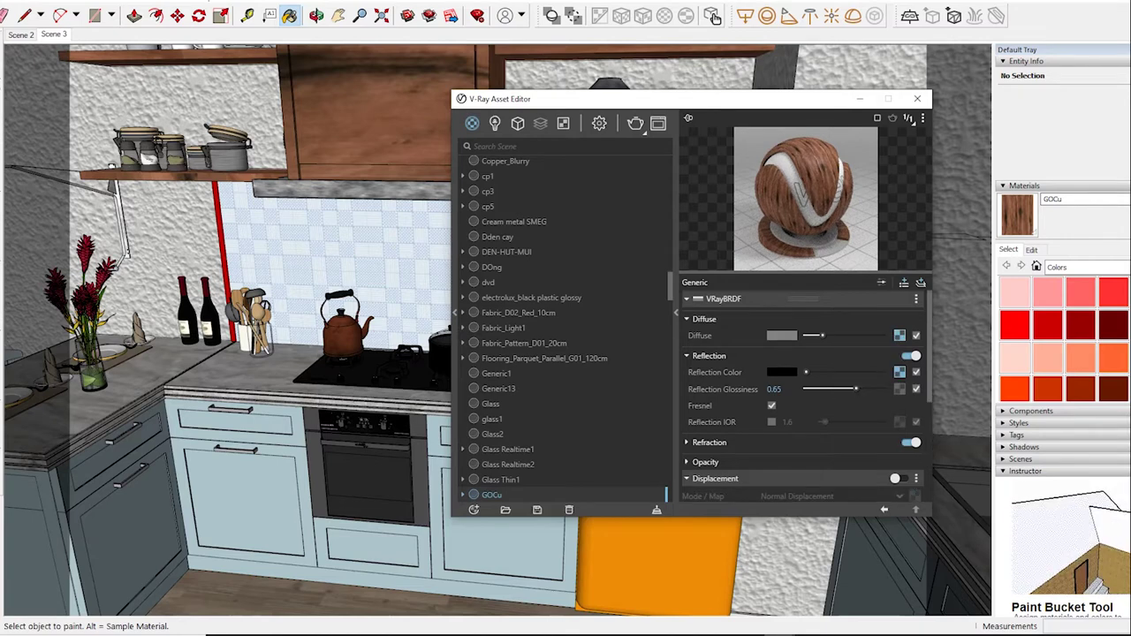
scroll(800, 397, "down", 1)
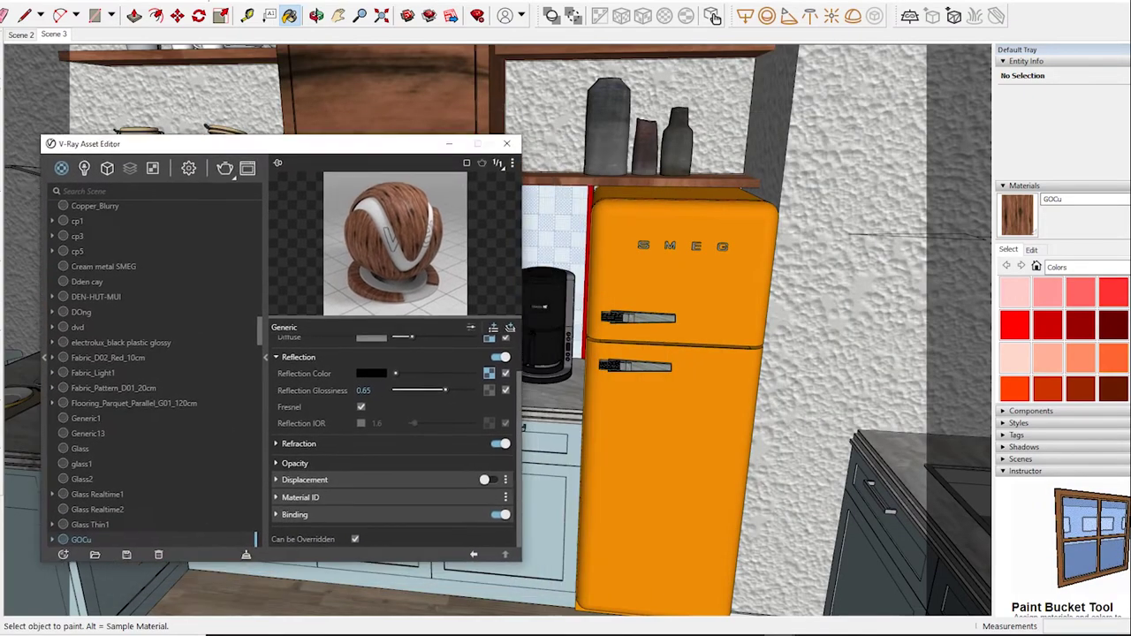
key("alt")
left_click(918, 460, "alt")
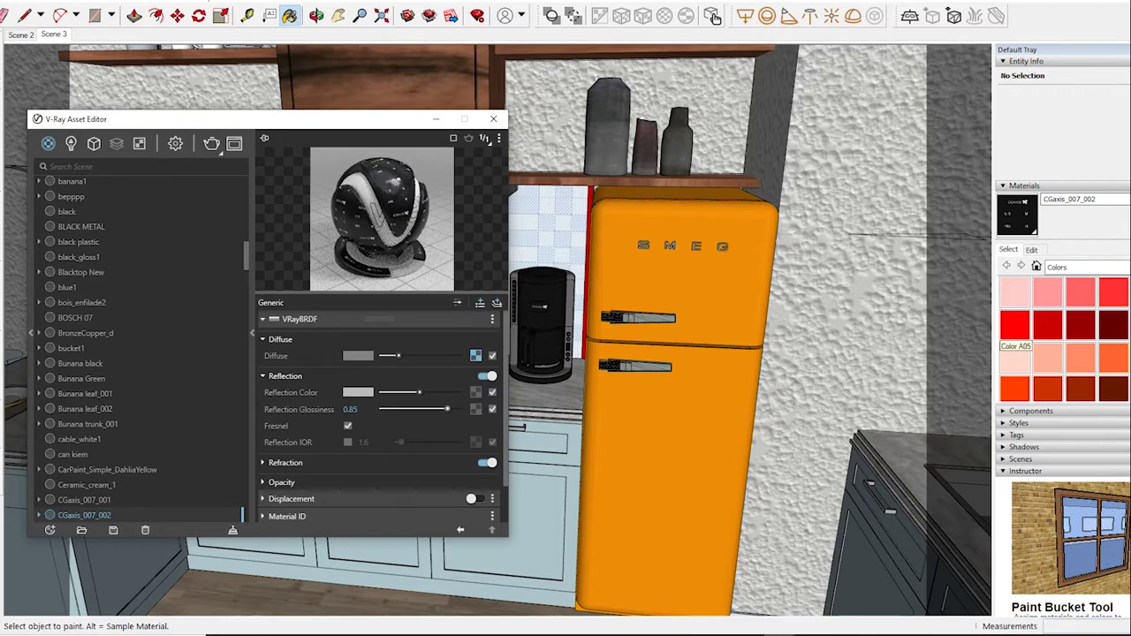
Sample the fridge's yellow car paint, then the AM160_036_08 material
left_click(671, 459, "alt")
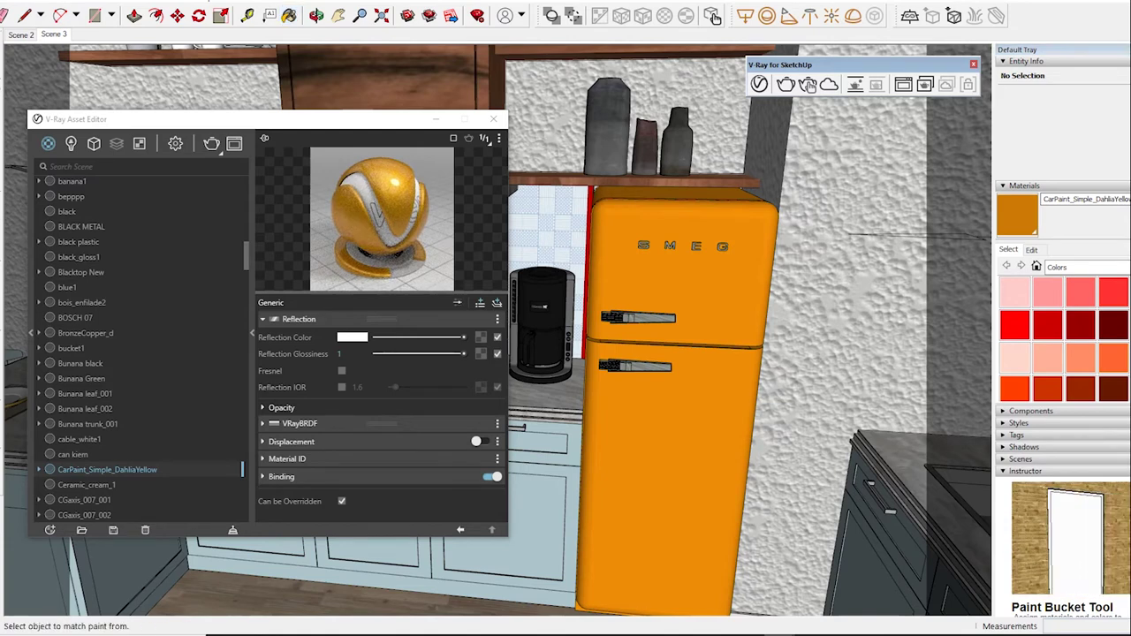
left_click(919, 459, "alt")
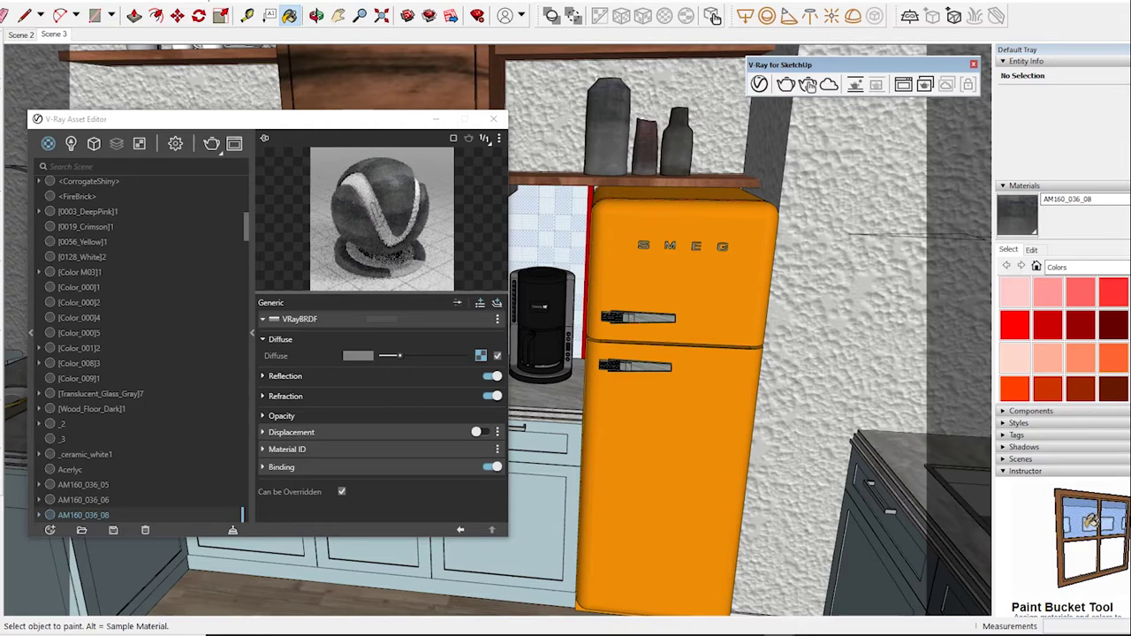
mouse_move(751, 353)
middle_mouse_down()
mouse_move(796, 336)
mouse_move(698, 358)
middle_mouse_up()
Move the Asset Editor right and orbit the view round to the living-room sofa
left_click_drag(265, 118, 690, 102)
middle_click_drag(265, 353, 481, 354)
scroll(309, 354, "up", 5)
middle_click_drag(468, 530, 495, 528)
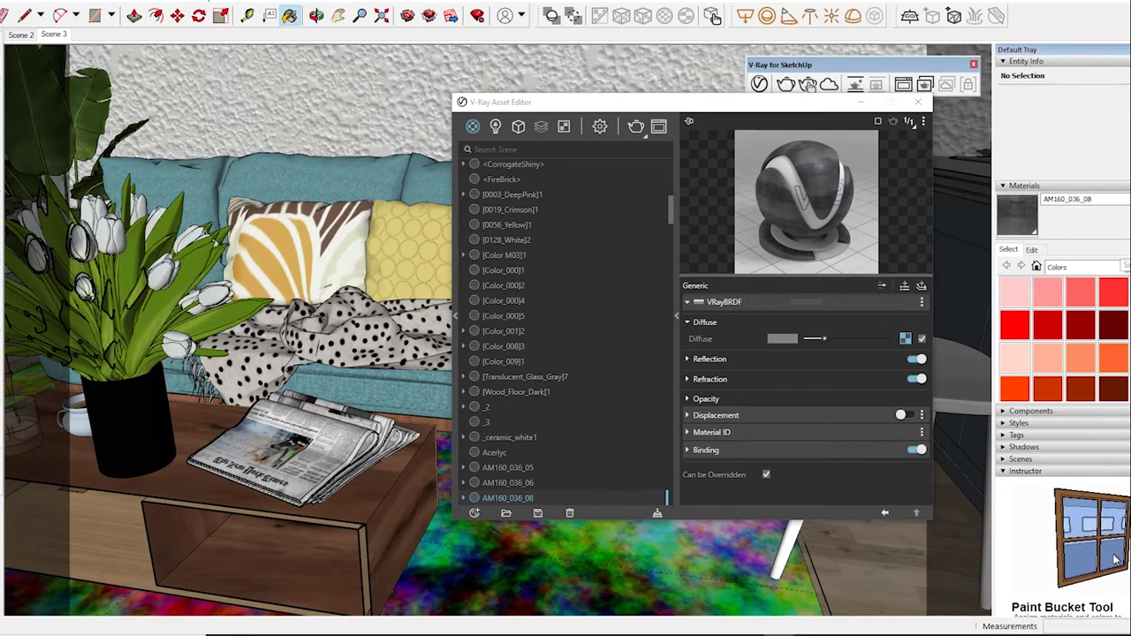
Lower the rug material P15850772's reflection glossiness from 1 to 0.95
middle_click_drag(495, 527, 376, 517)
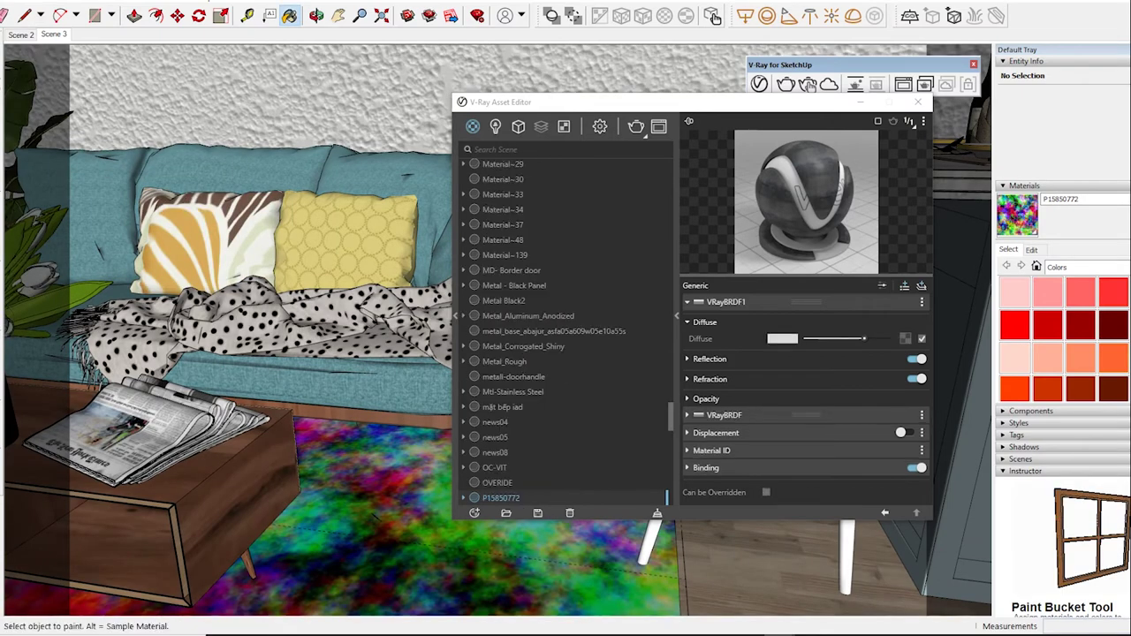
left_click(709, 358)
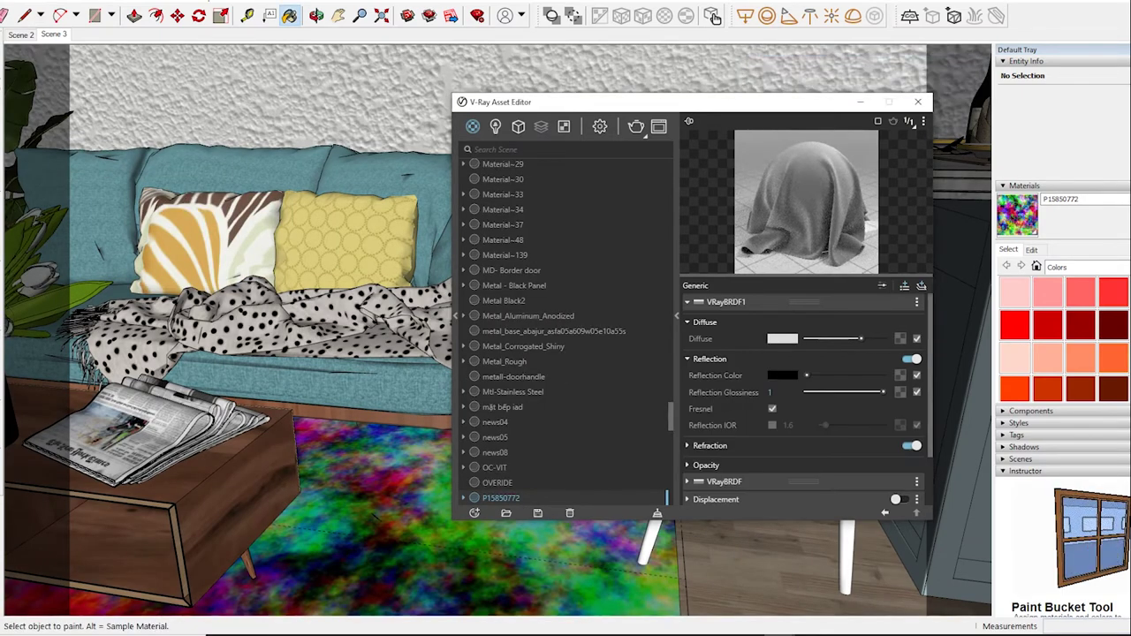
left_click_drag(881, 391, 878, 392)
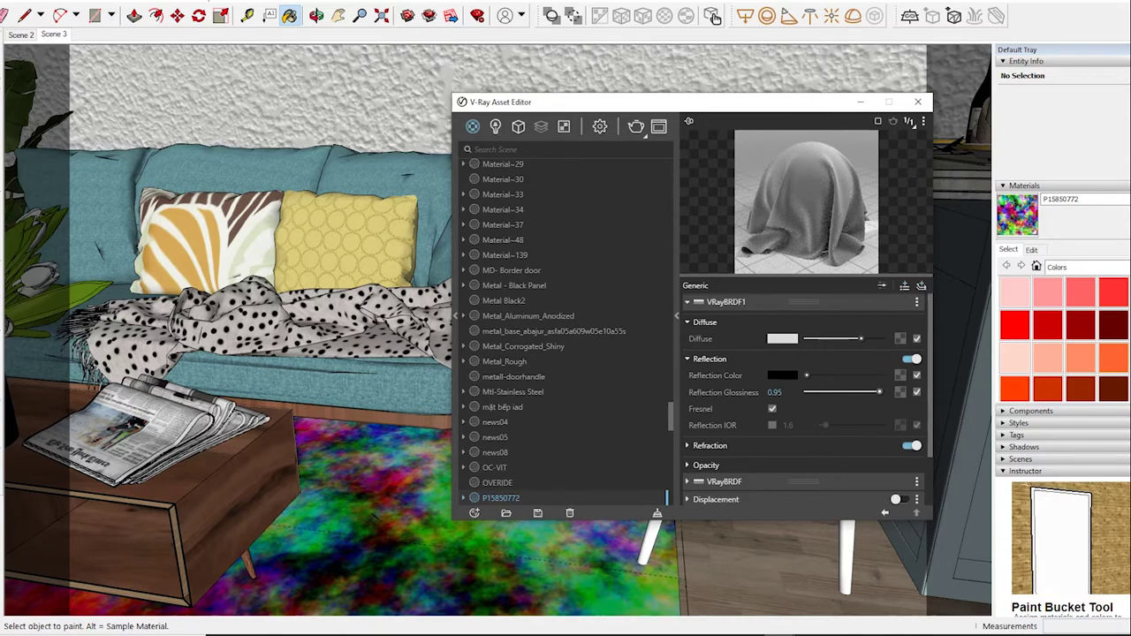
Sample the GOCu wood material from the table with the Paint Bucket
left_click(967, 79)
key("alt")
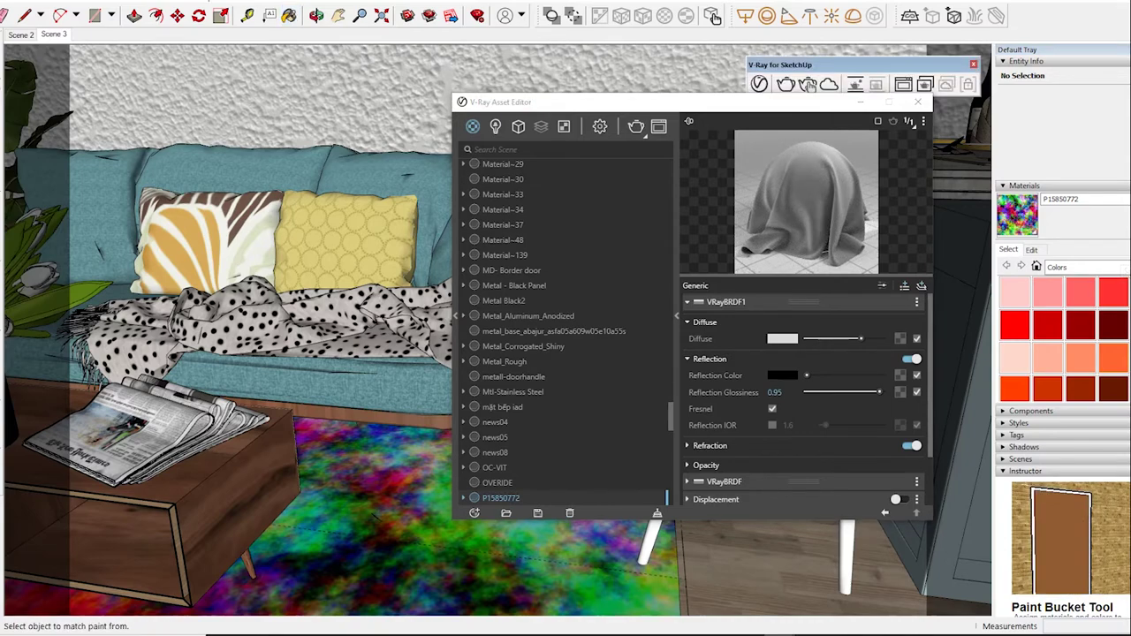
left_click(133, 530, "alt")
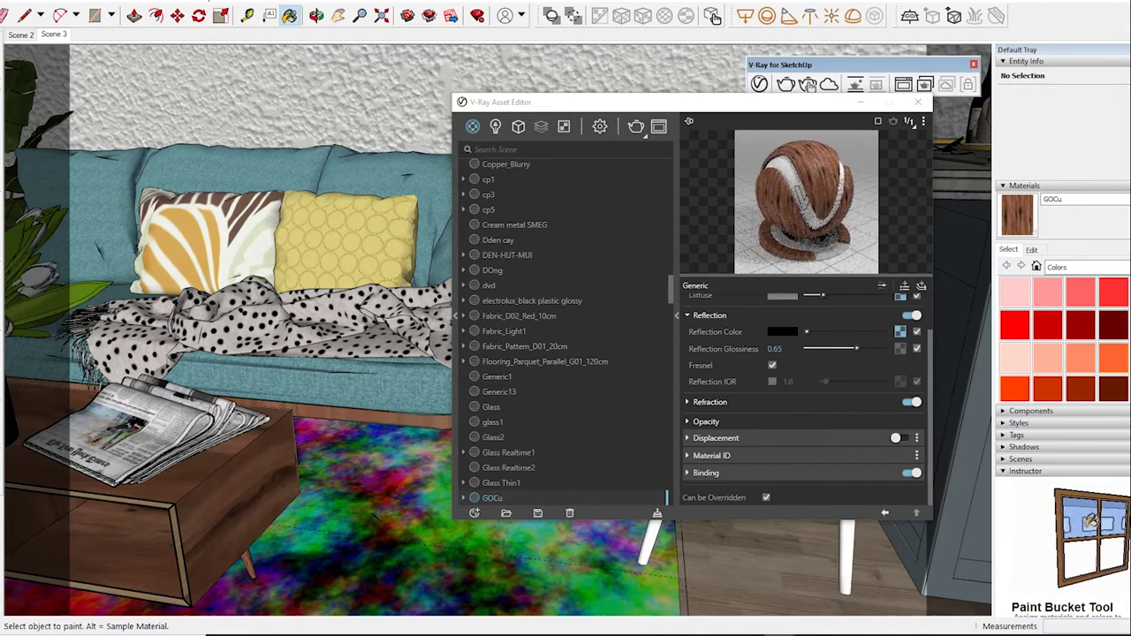
Raise GOCu reflection glossiness to 0.75, then sample the sofa fabric and pillow materials
left_click_drag(855, 348, 864, 348)
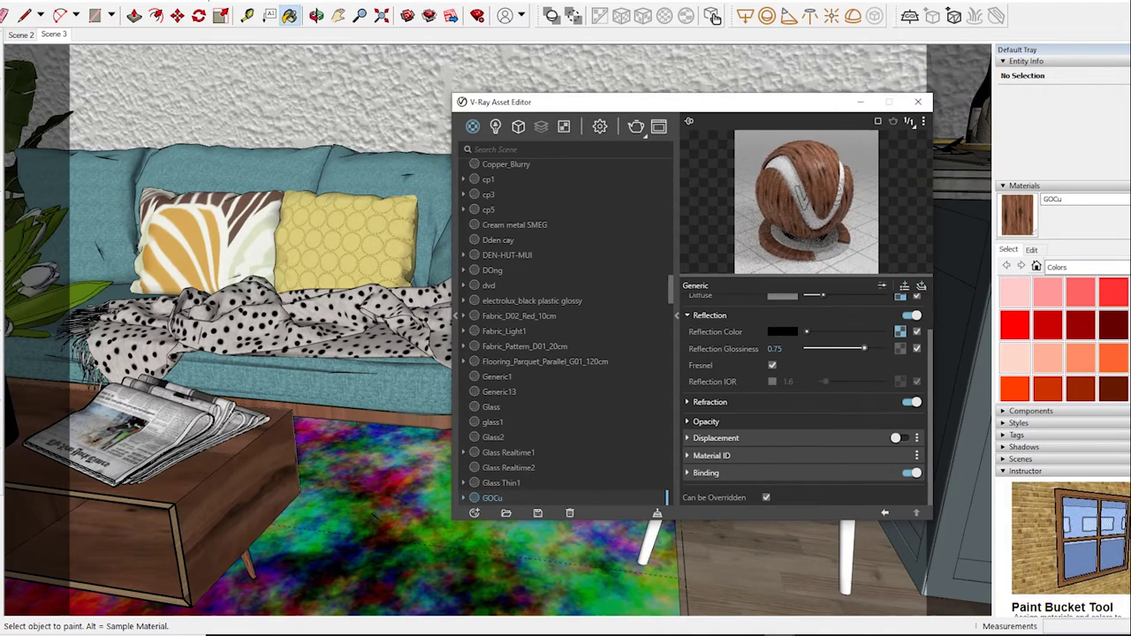
key("alt")
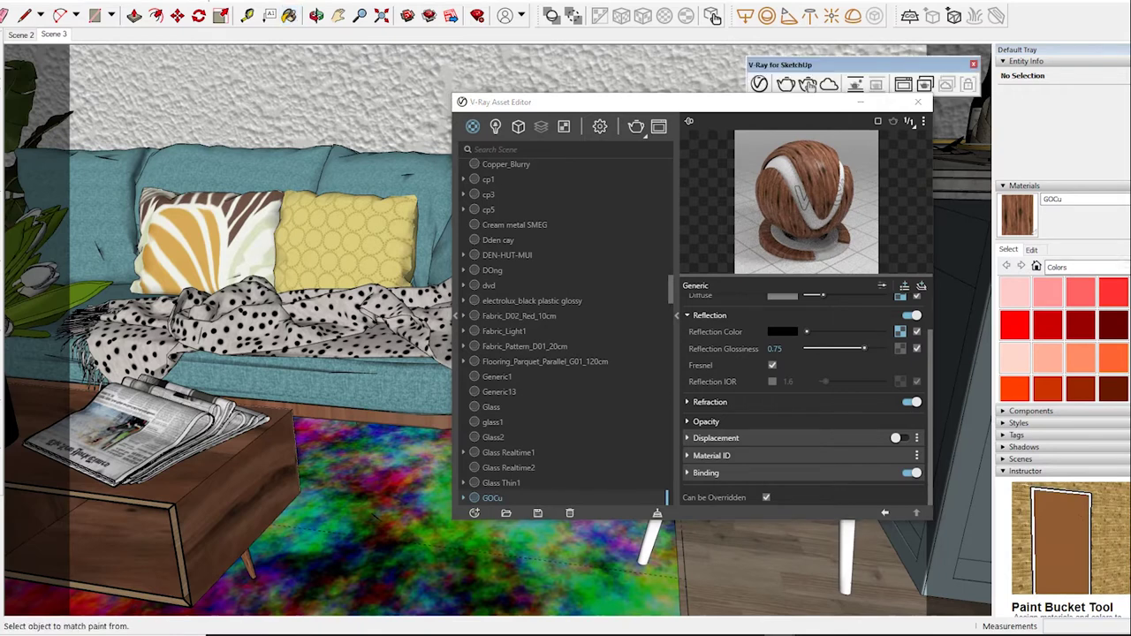
left_click(220, 168, "alt")
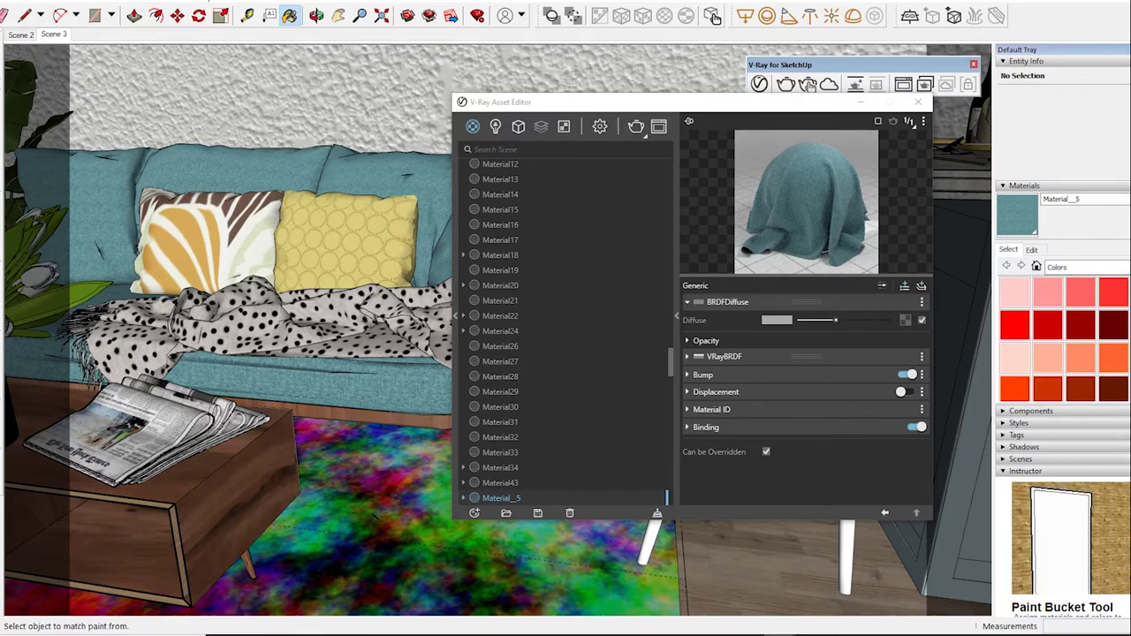
left_click(344, 239, "alt")
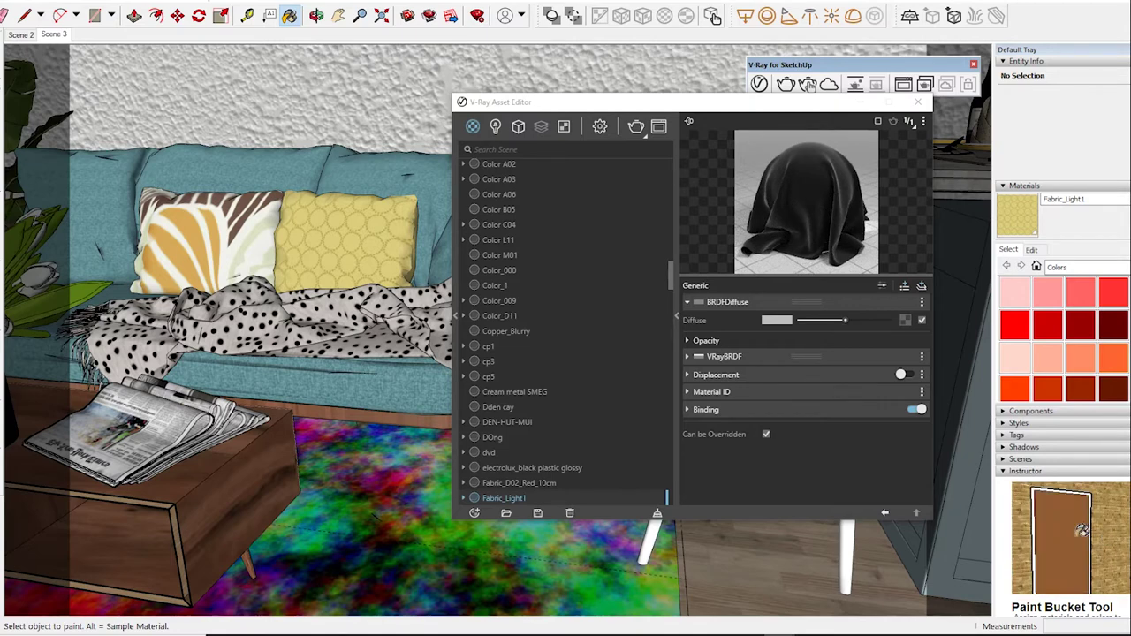
key("alt")
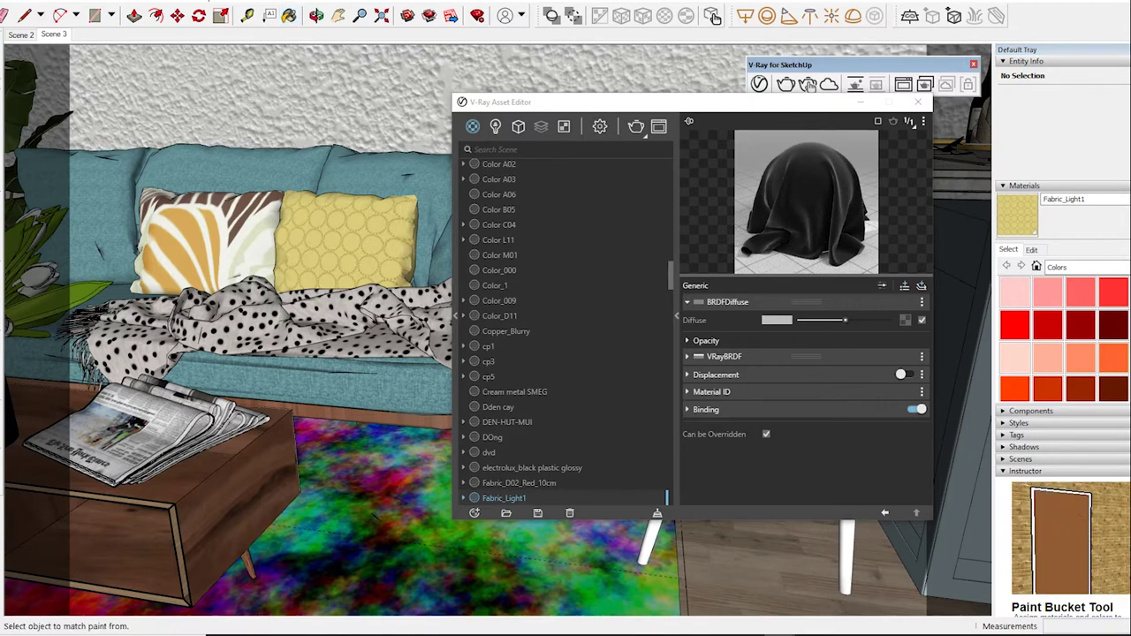
left_click(207, 237, "alt")
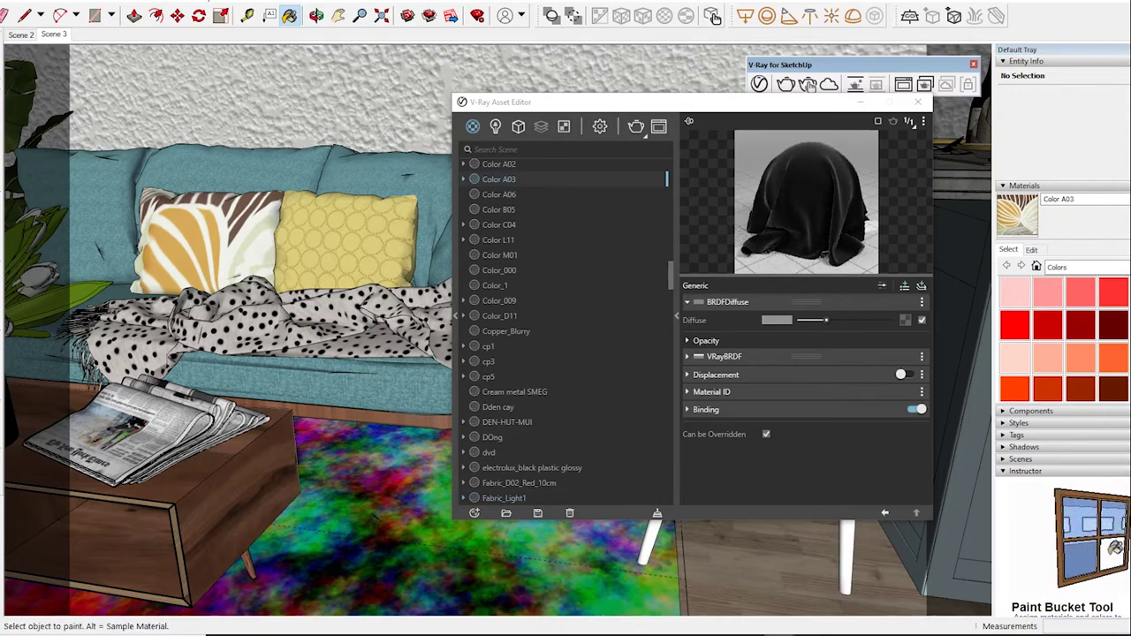
Orbit toward the armchair and raise GOCu reflection glossiness to 0.8
key("o")
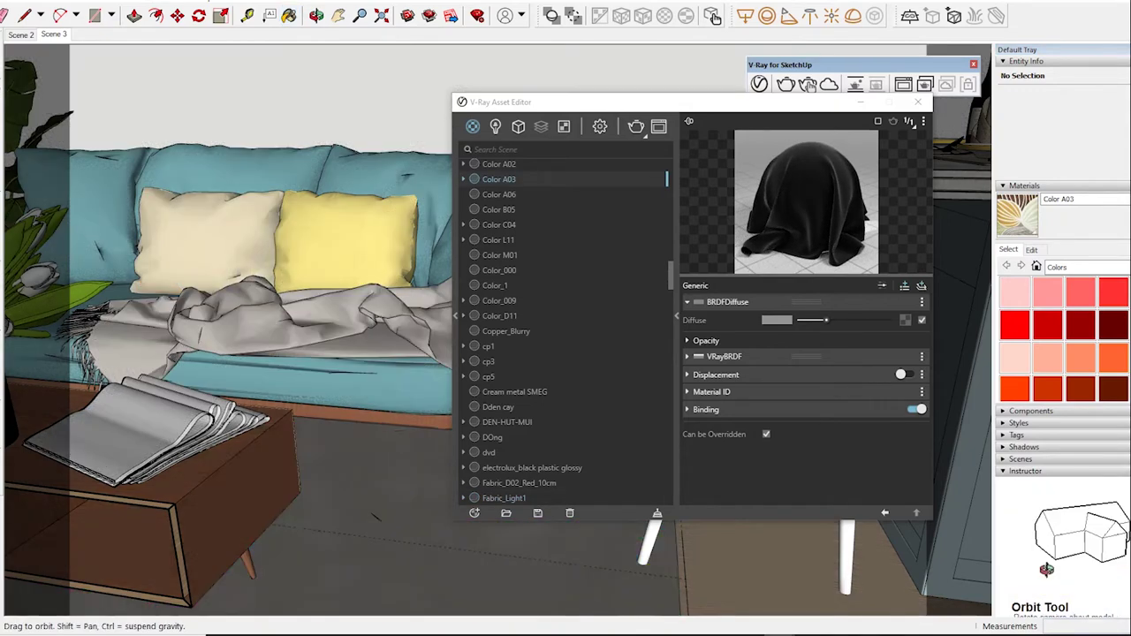
left_click_drag(265, 354, 530, 354)
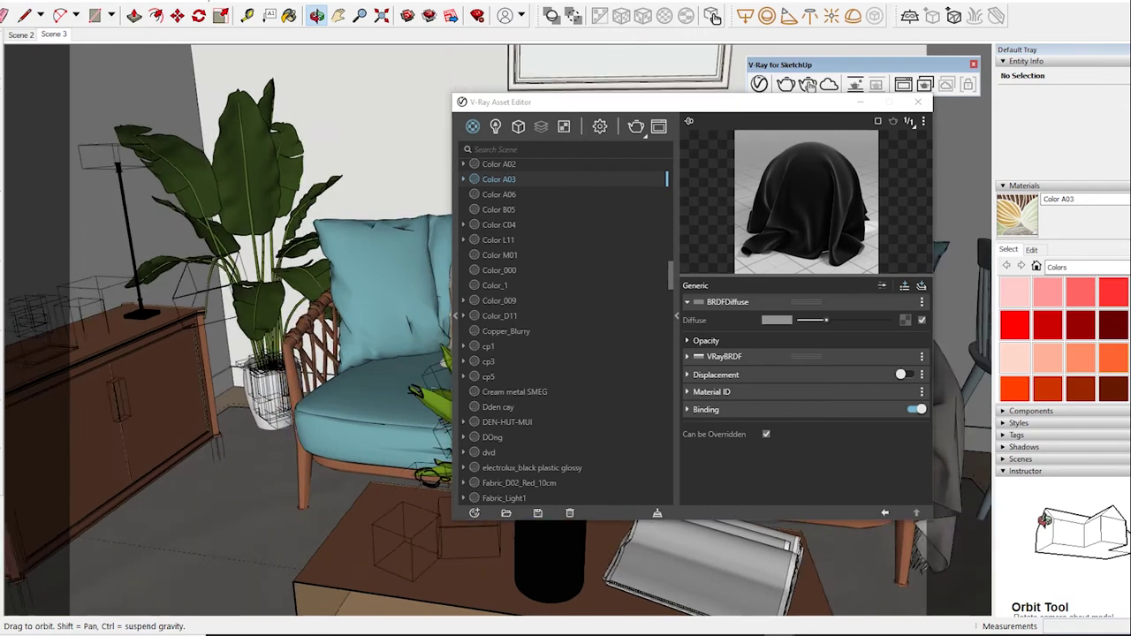
middle_click_drag(530, 353, 565, 354)
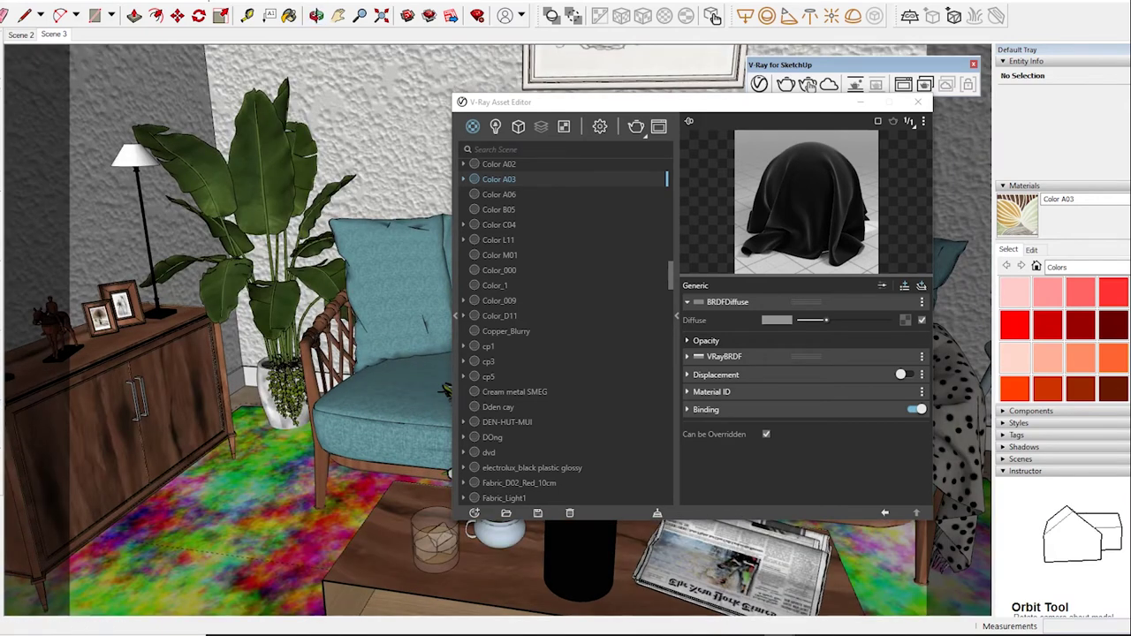
left_click(150, 424, "alt")
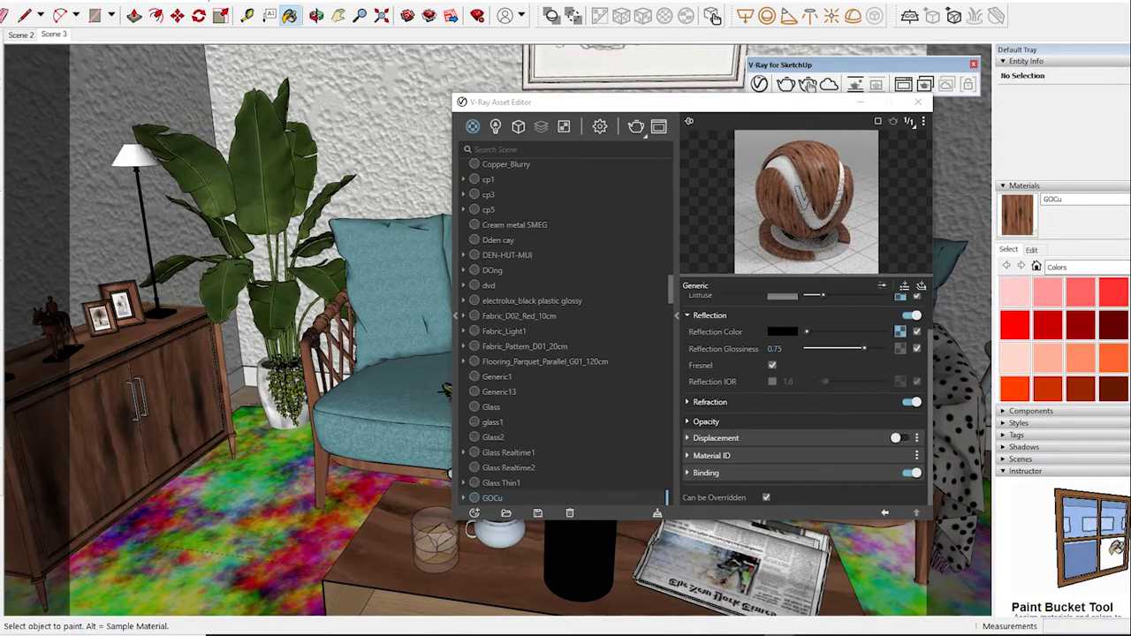
left_click_drag(863, 348, 867, 348)
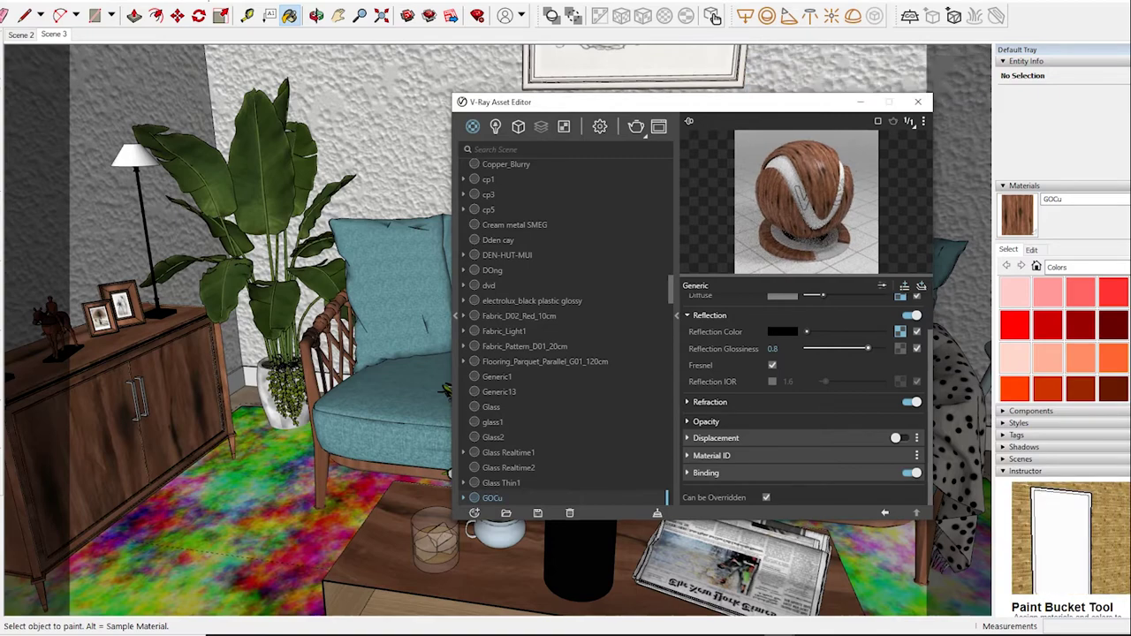
Load the Paper_Lamp_E_20cm Two Sided lamp material and show the scene lights list
key("alt")
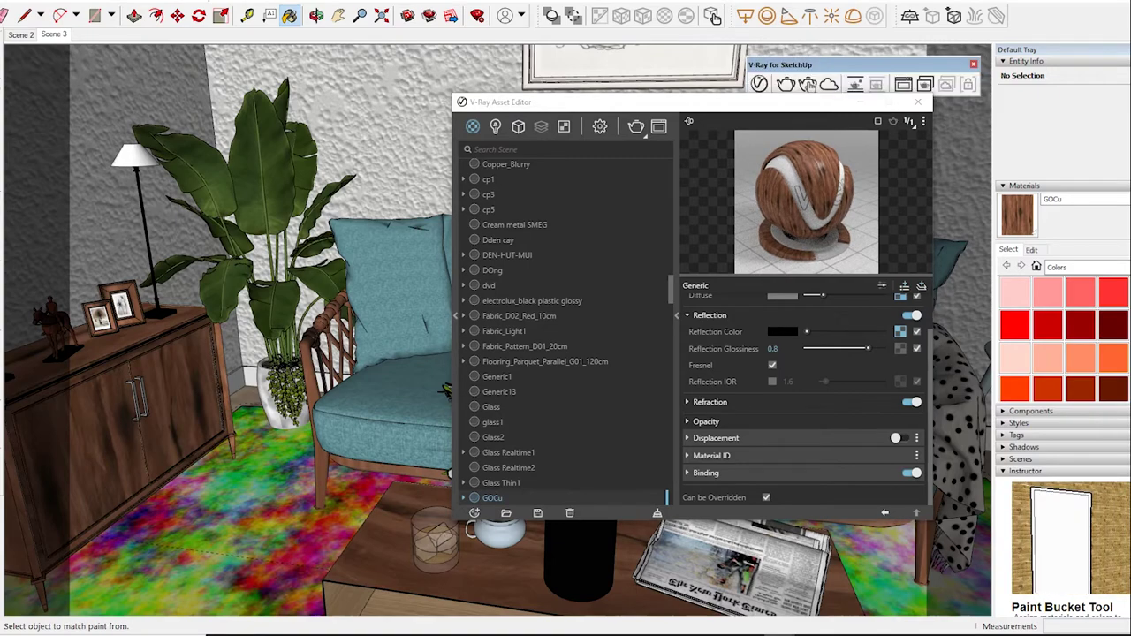
left_click(132, 157, "alt")
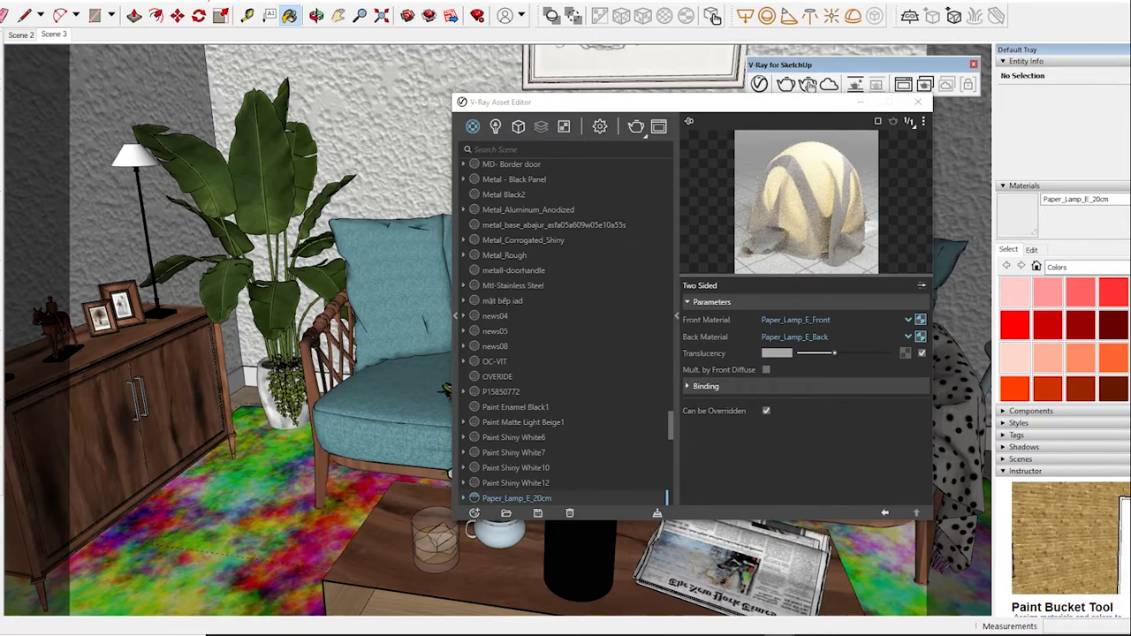
middle_click_drag(353, 353, 237, 353)
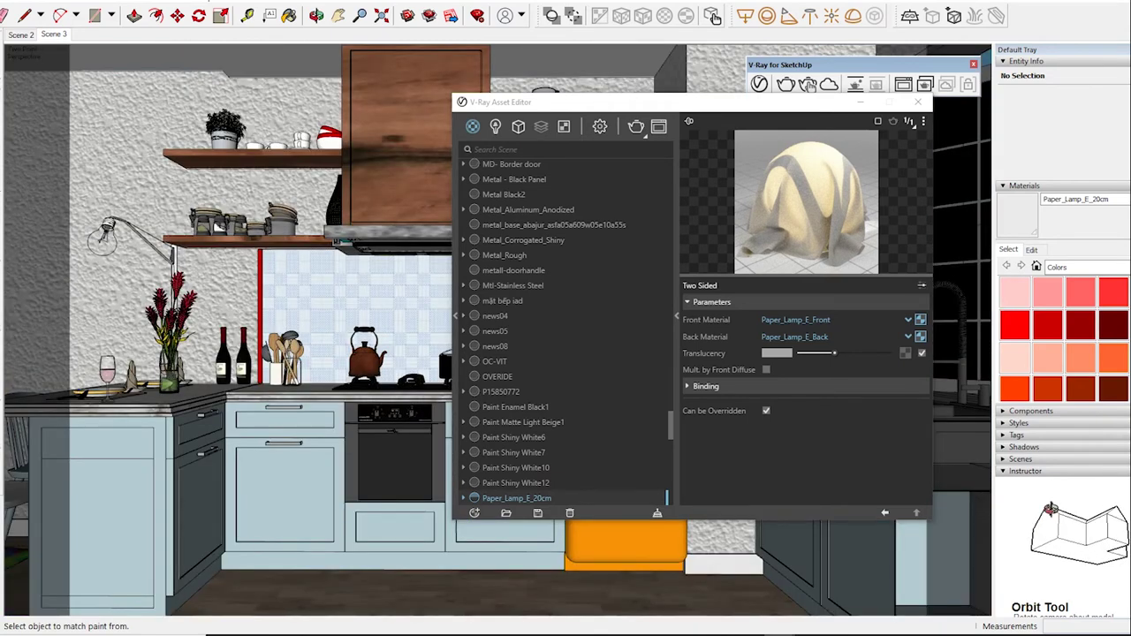
left_click(806, 84)
mouse_move(619, 101)
left_mouse_down()
mouse_move(786, 103)
mouse_move(771, 83)
left_mouse_up()
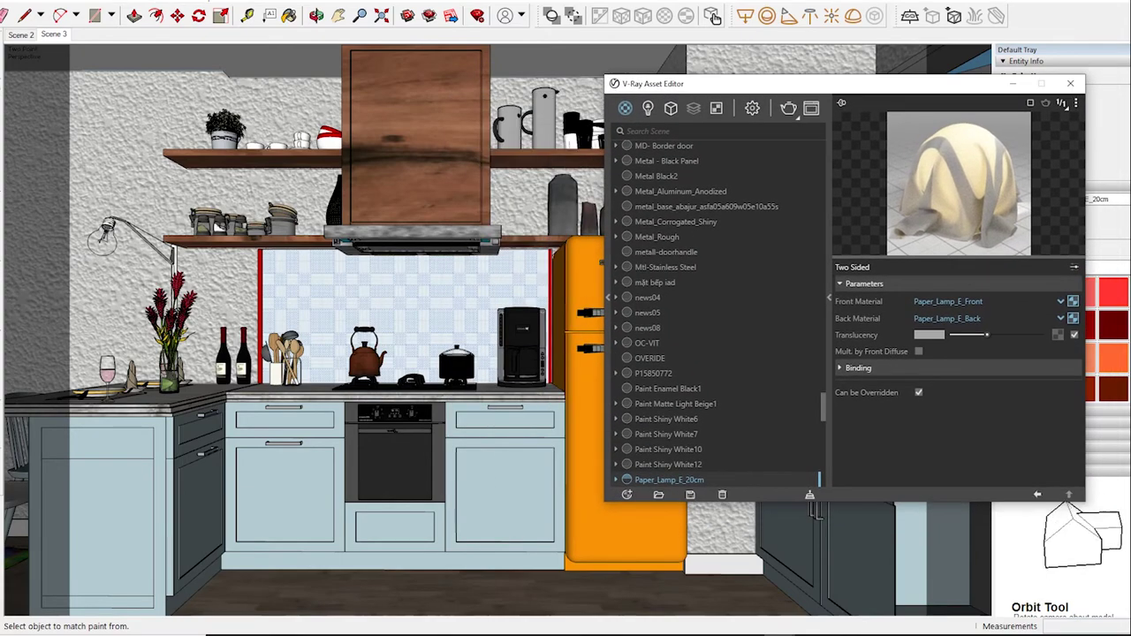
left_click(647, 108)
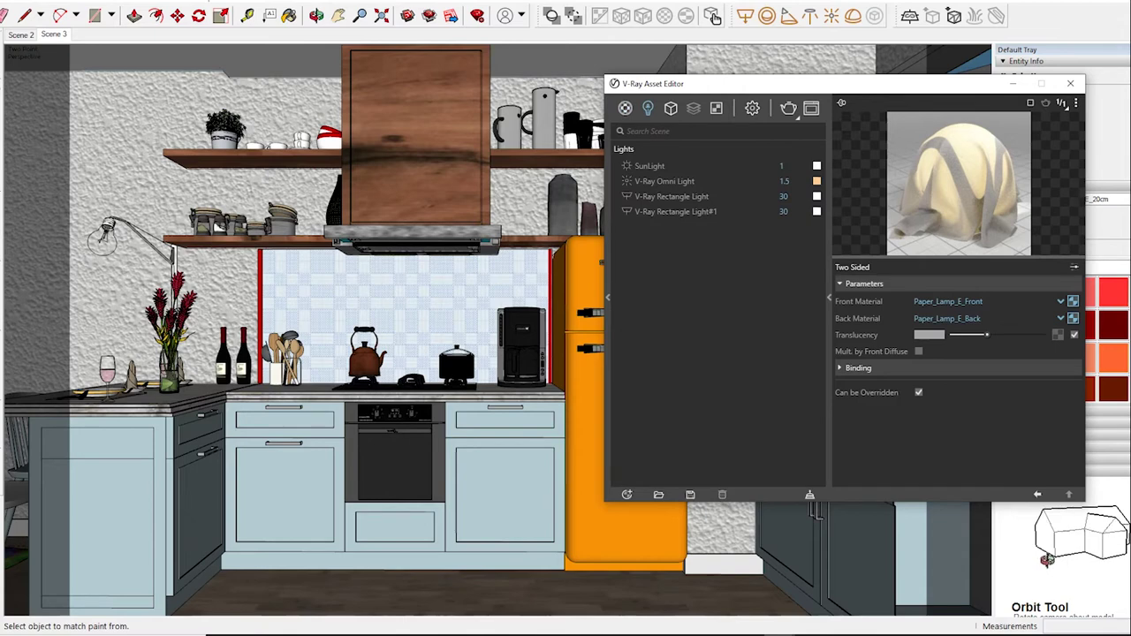
Set the Omni Light intensity to 2 and both Rectangle Lights to 35
left_click(665, 181)
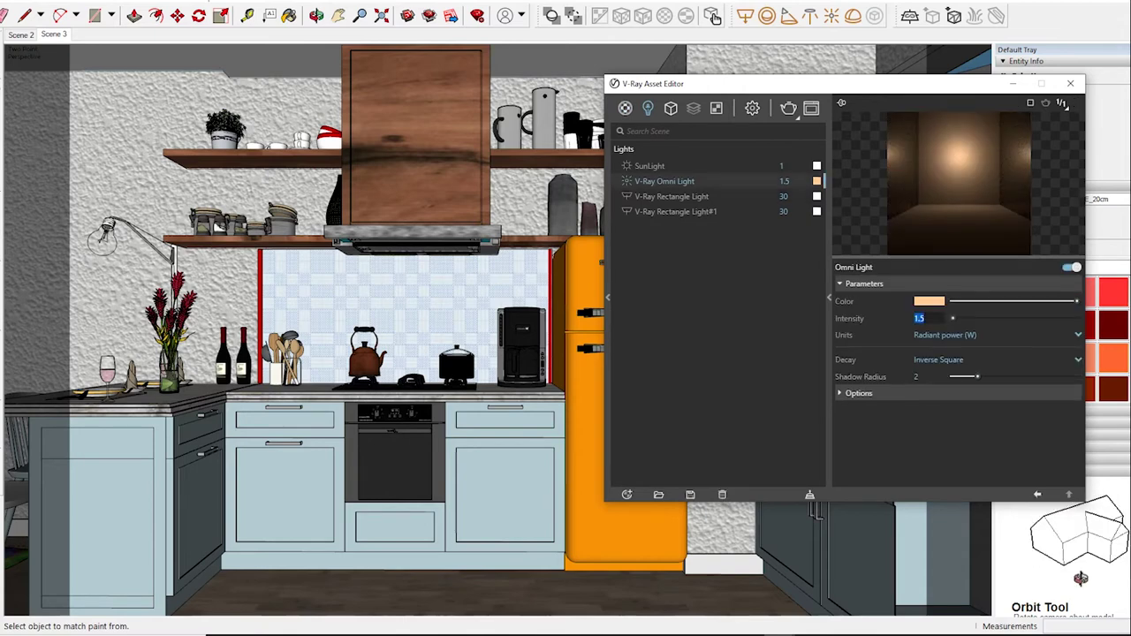
type("2")
key("Return")
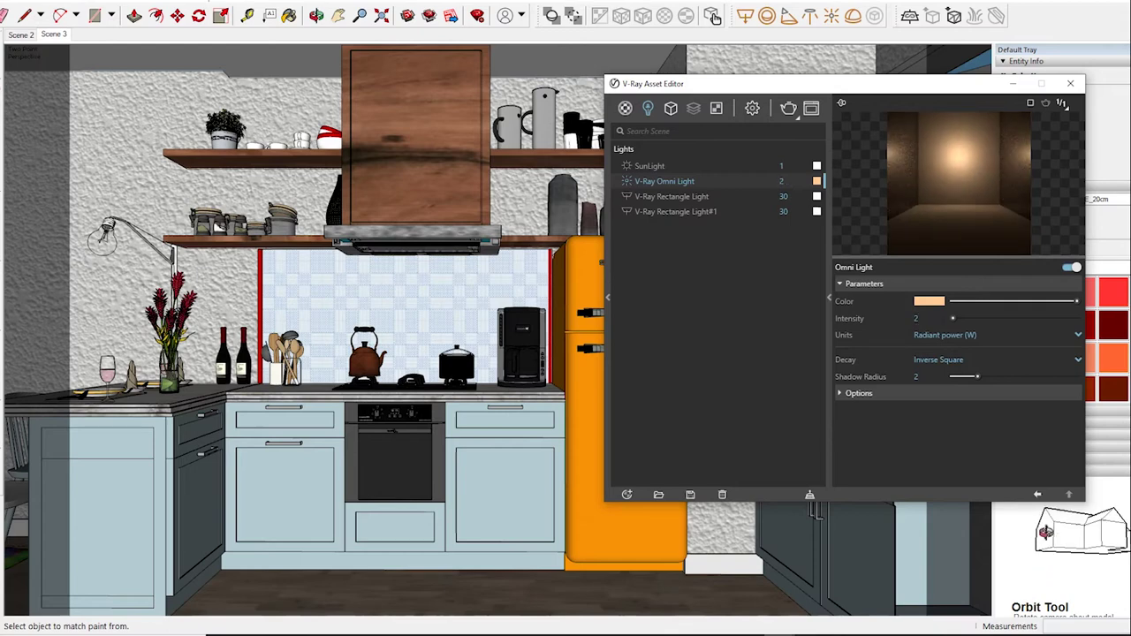
left_click(671, 196)
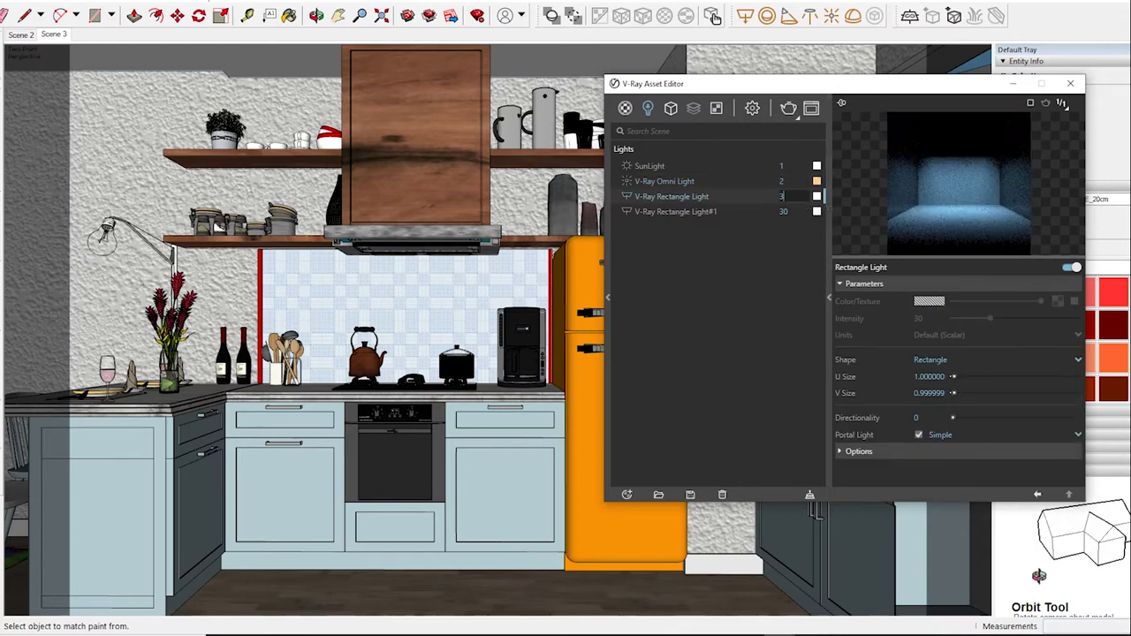
left_click(783, 196)
type("5")
left_click(782, 212)
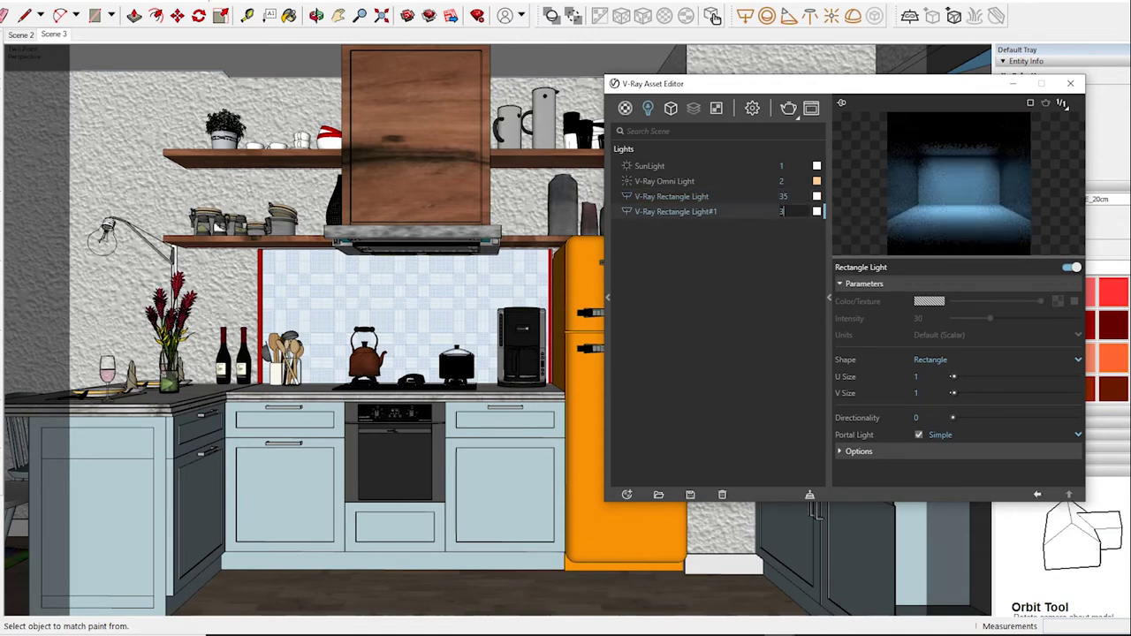
type("5")
key("Return")
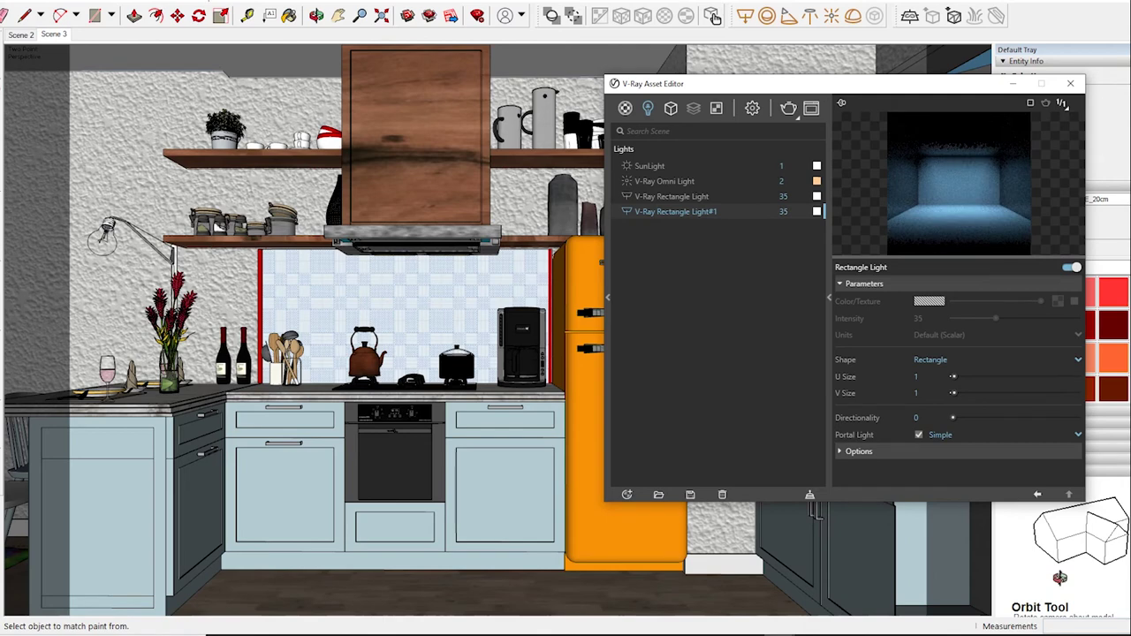
left_click(752, 107)
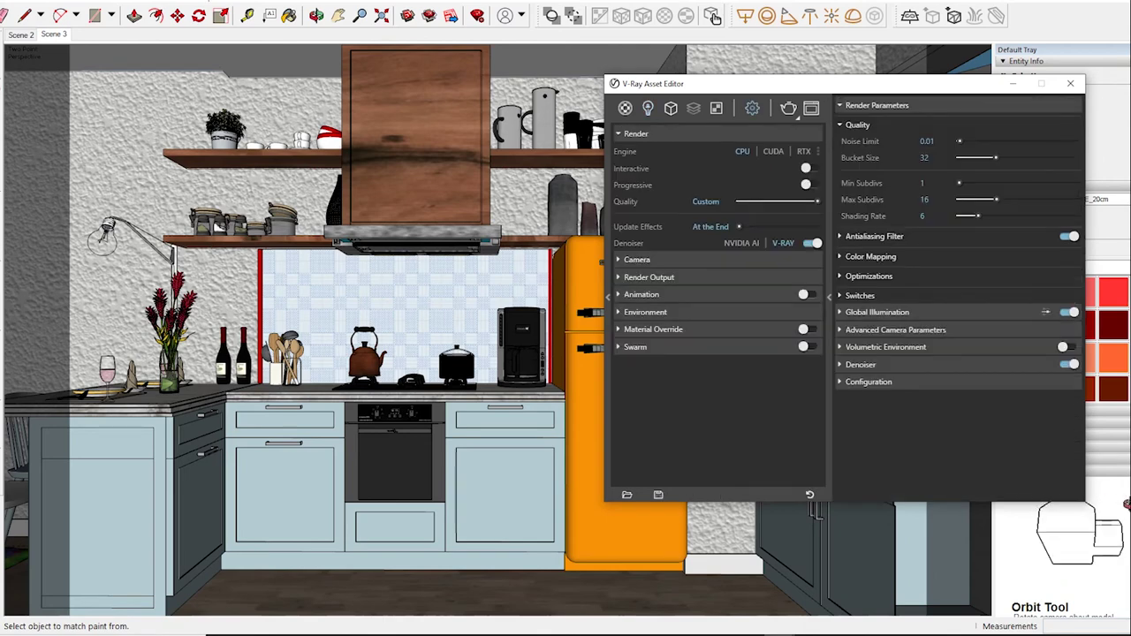
Set the camera Exposure Value to 11
left_click(636, 259)
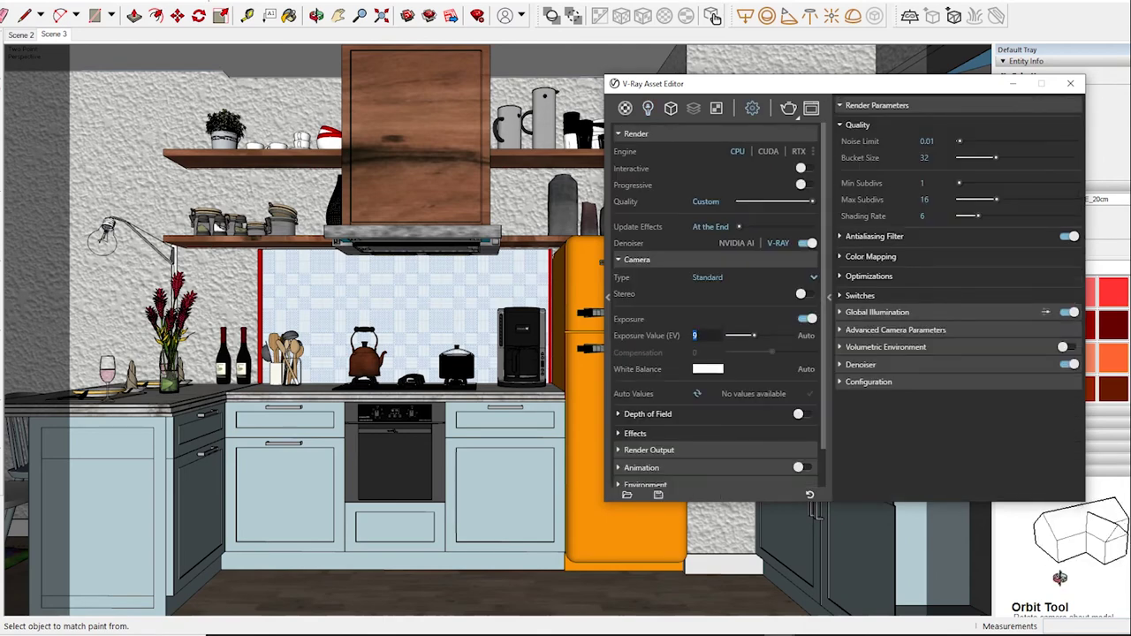
type("10")
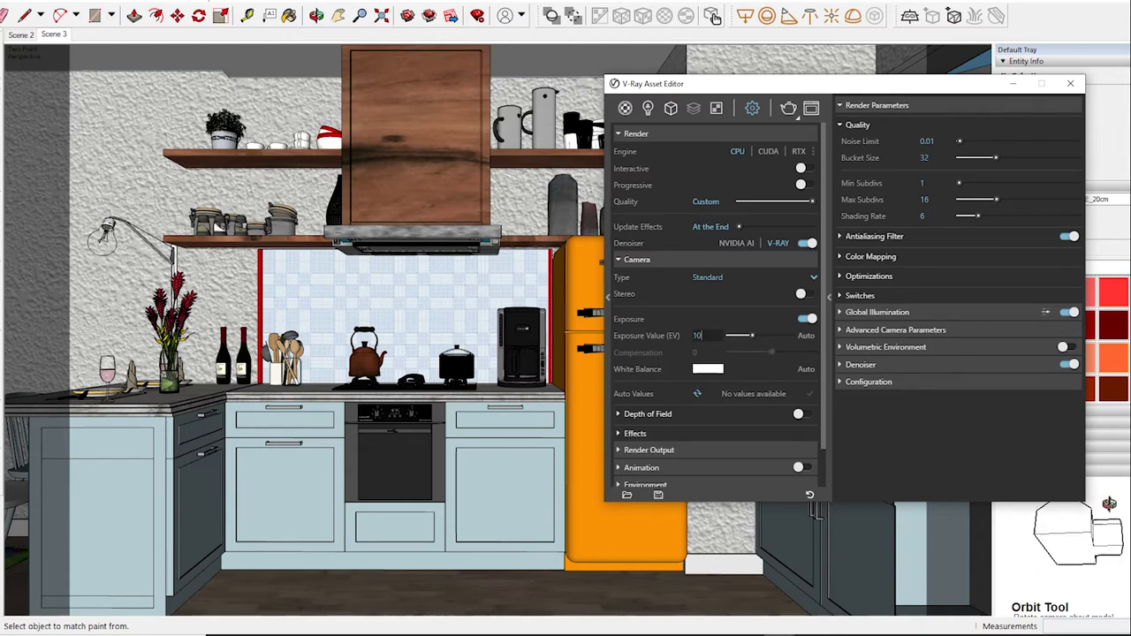
type("11")
key("Return")
Set the render output aspect ratio to 16:9 - Widescreen (1778×1000)
left_click(648, 449)
scroll(648, 450, "down", 3)
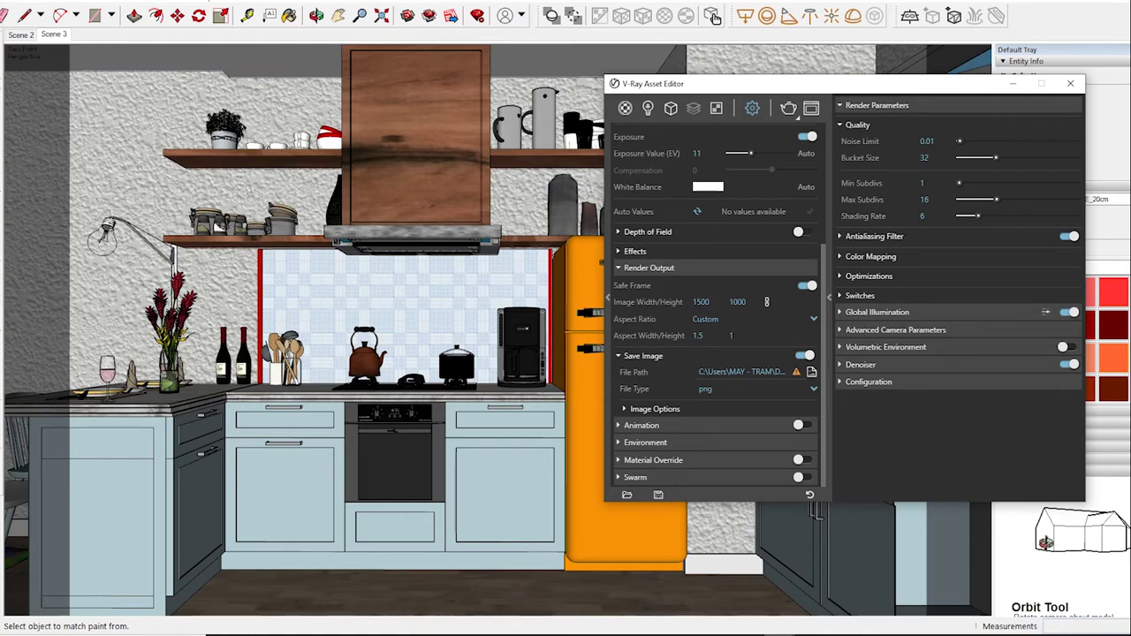
left_click(751, 319)
left_click(733, 368)
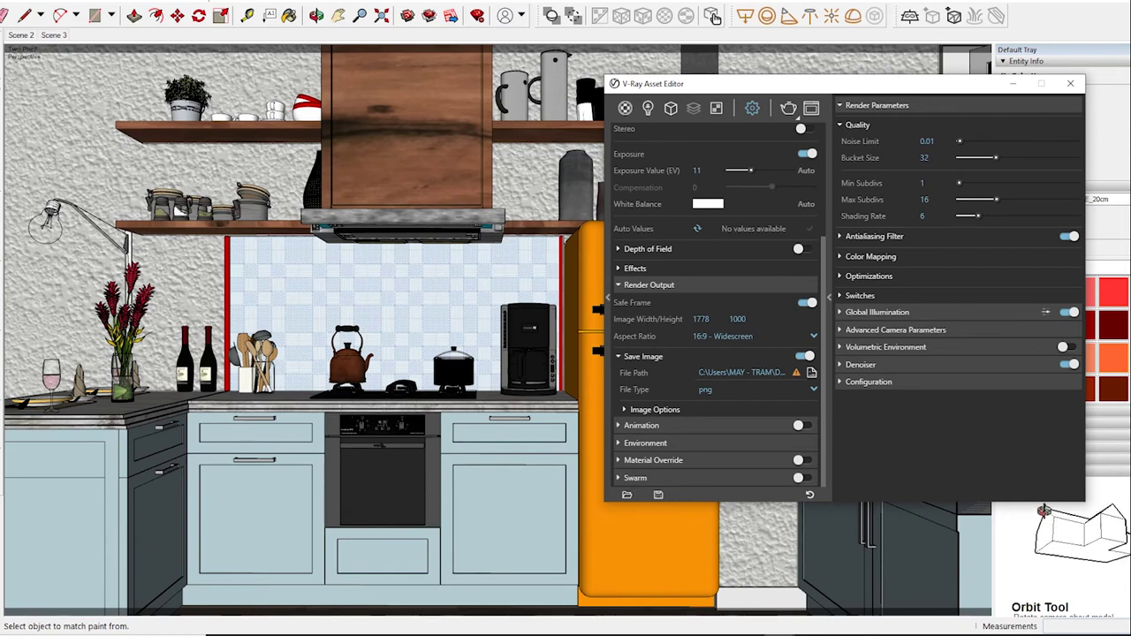
Enable a white GI environment lighting override
left_click(645, 442)
right_click(793, 443)
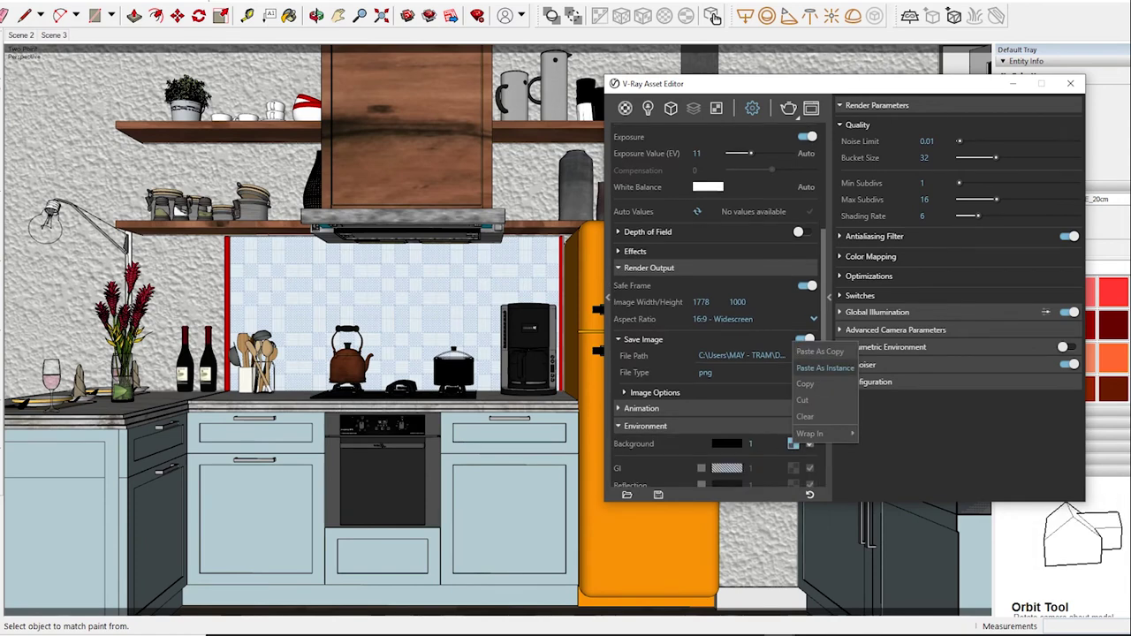
key("Escape")
scroll(716, 371, "down", 2)
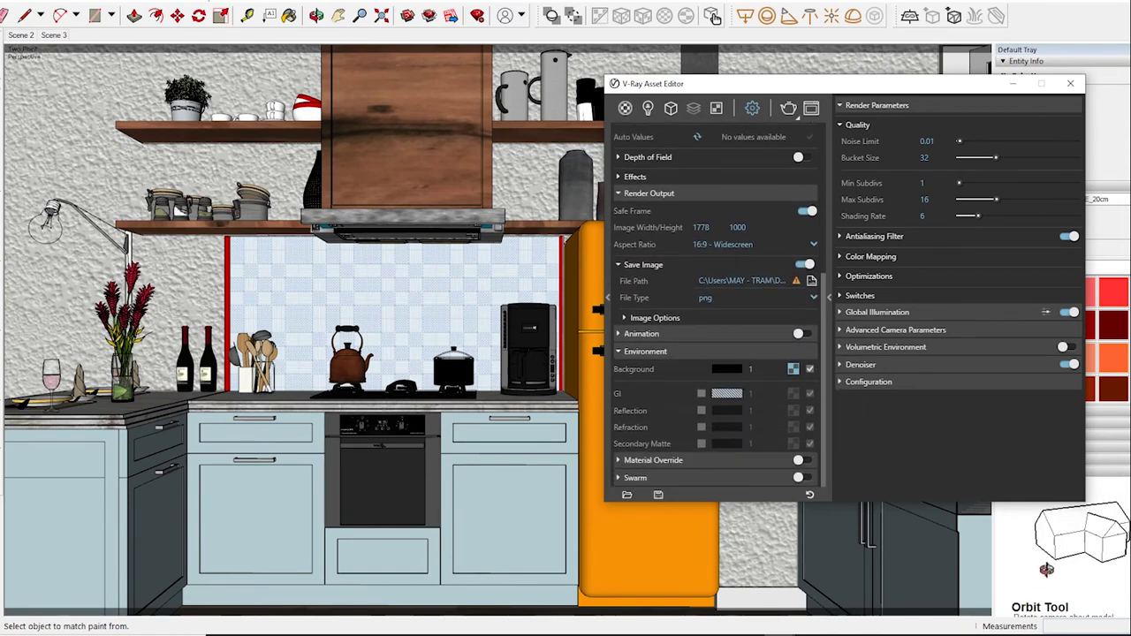
left_click(701, 393)
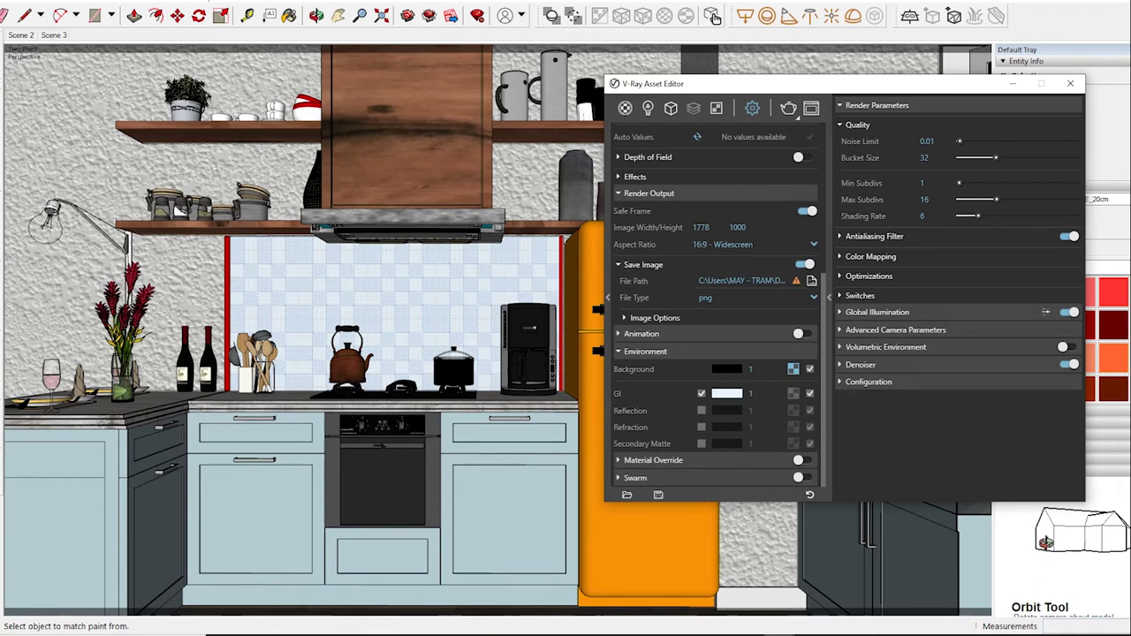
scroll(716, 309, "up", 5)
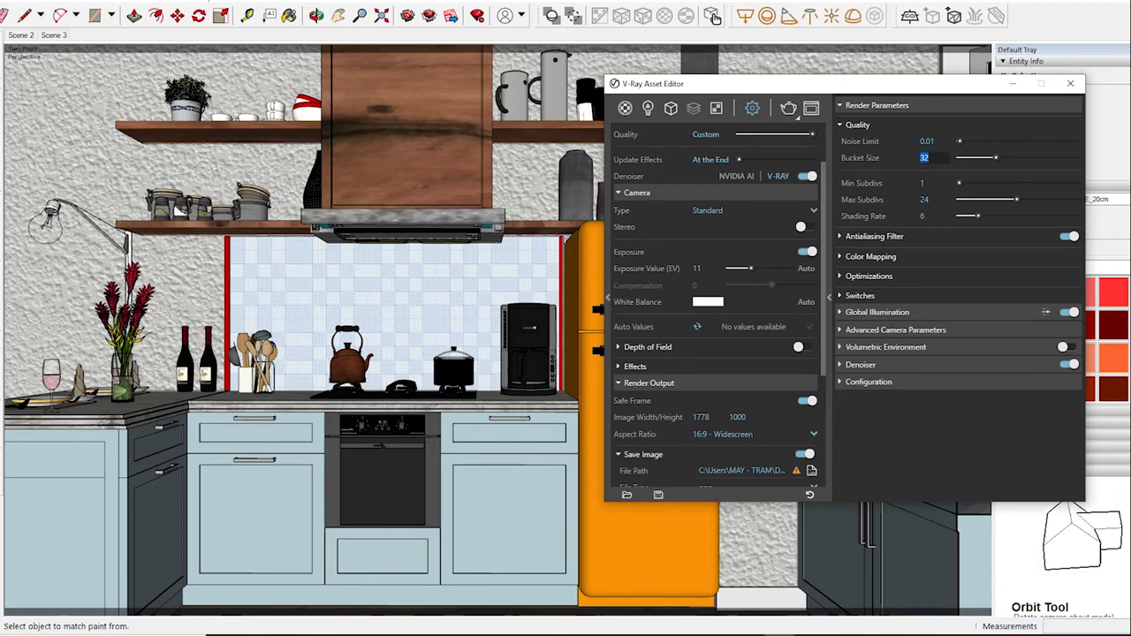
Set Bucket Size to 72 and a size-1 Triangle antialiasing filter
type("7")
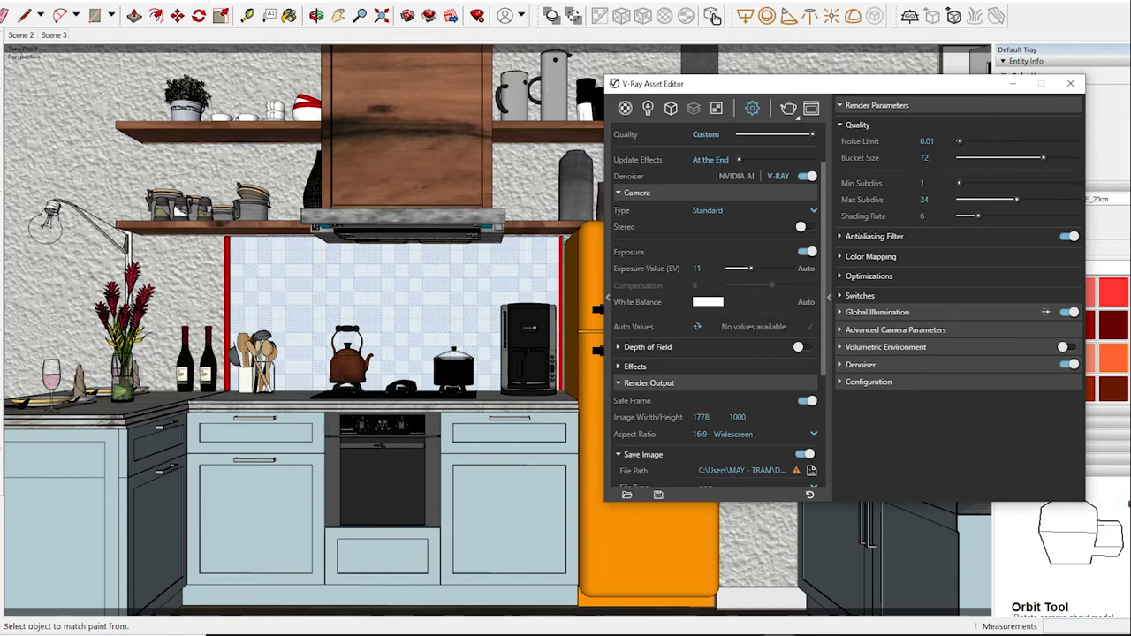
left_click(874, 236)
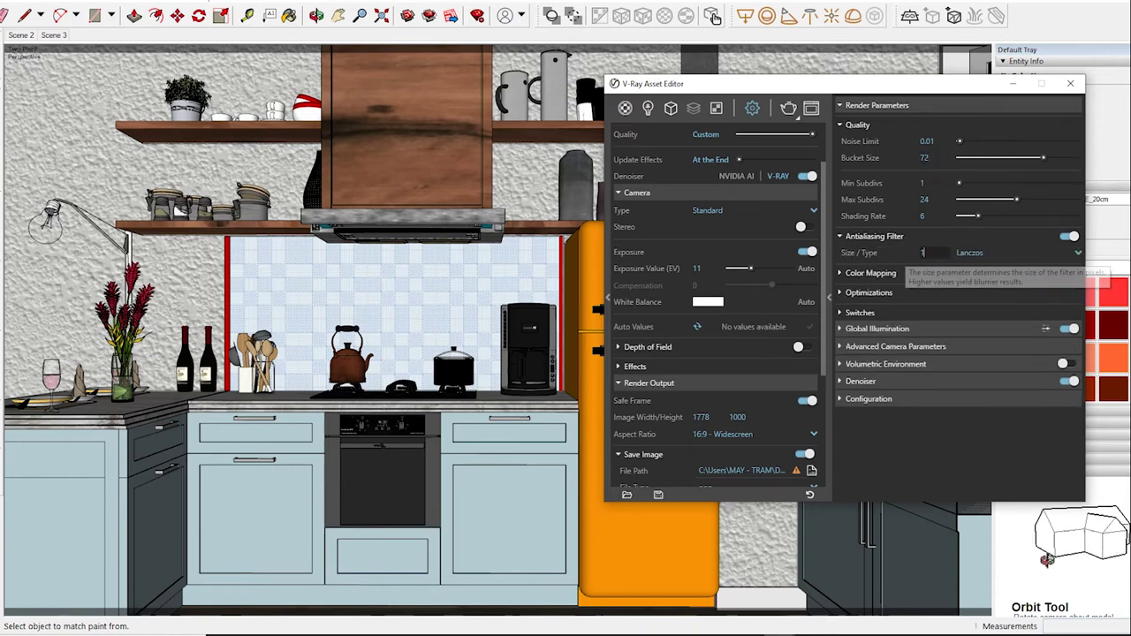
type("1")
left_click(971, 252)
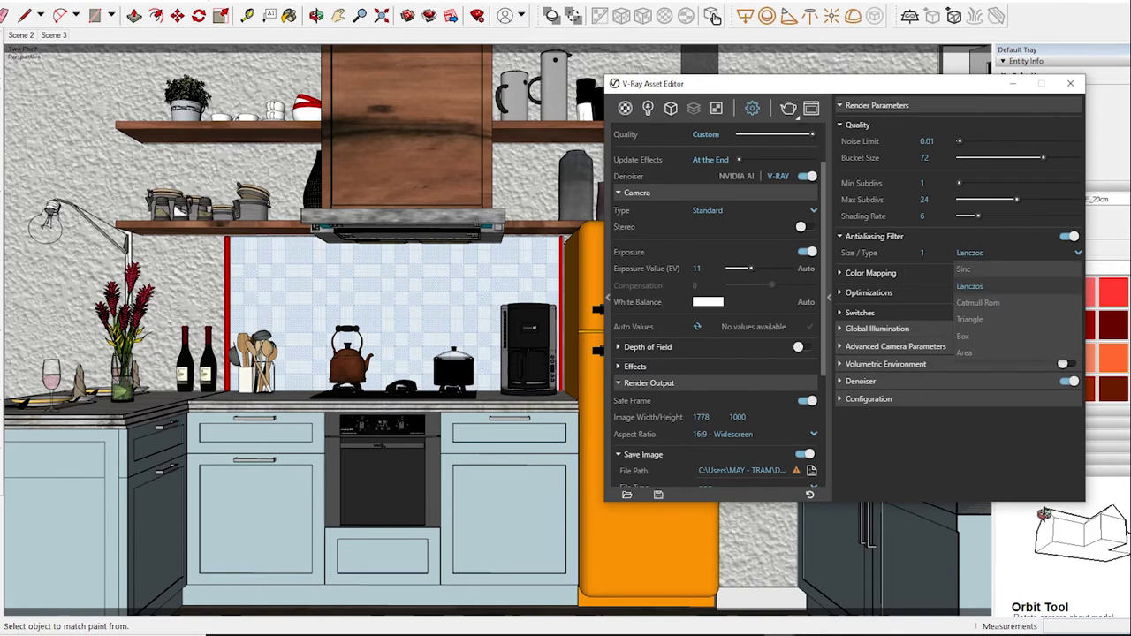
left_click(970, 319)
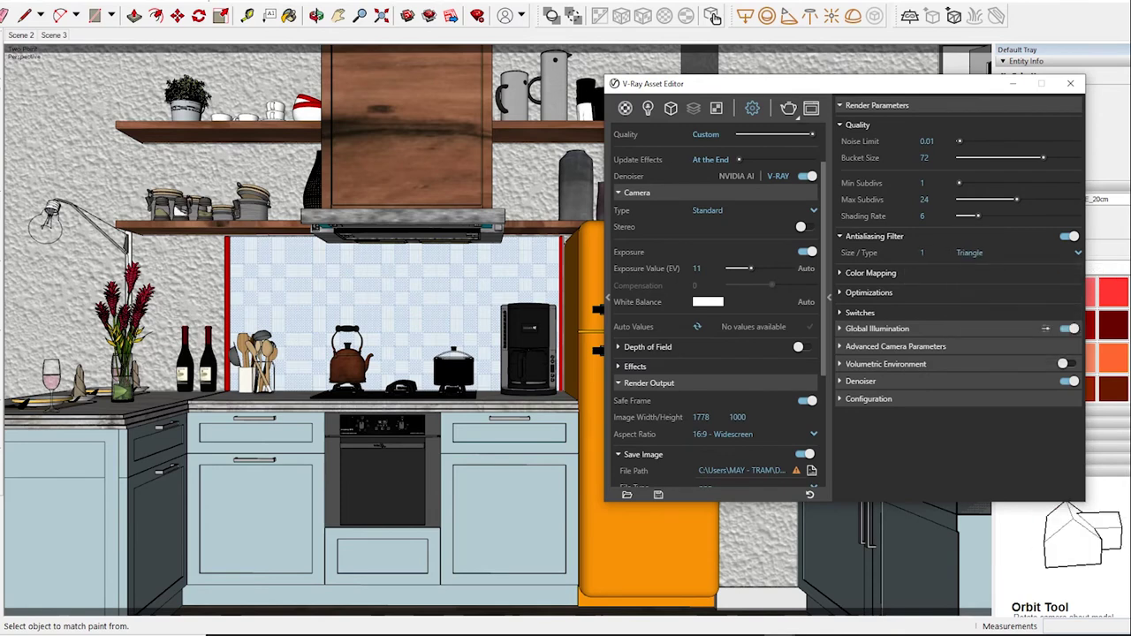
Keep Light cache secondary rays and set irradiance map Subdivs 80, Interpolation 50
left_click(963, 328)
left_click(989, 347)
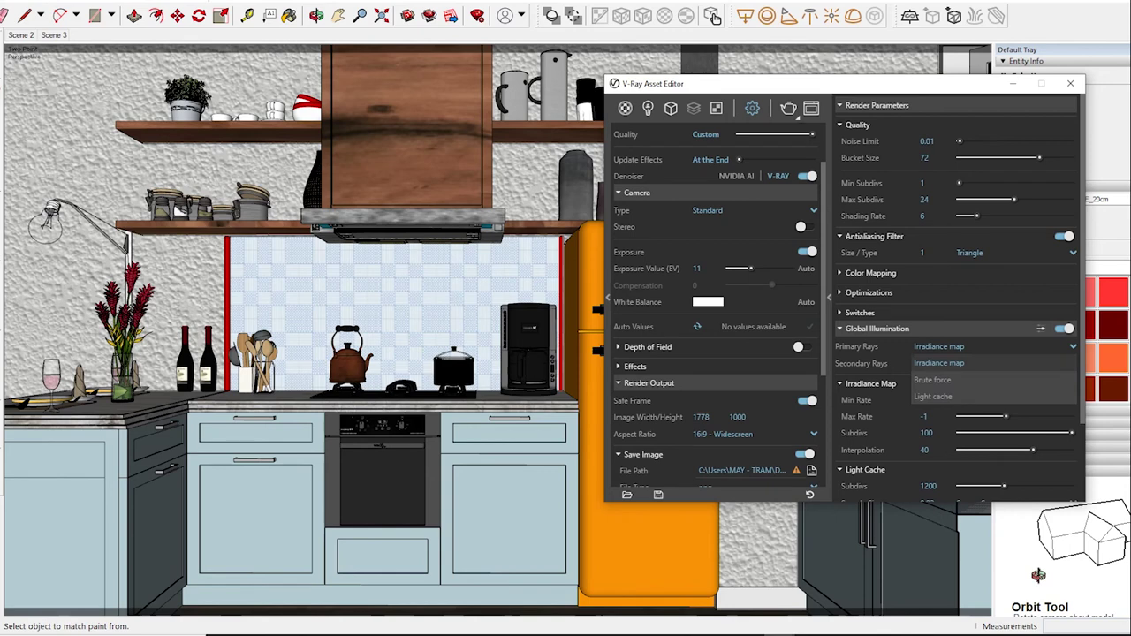
left_click(938, 362)
left_click(990, 363)
left_click(932, 413)
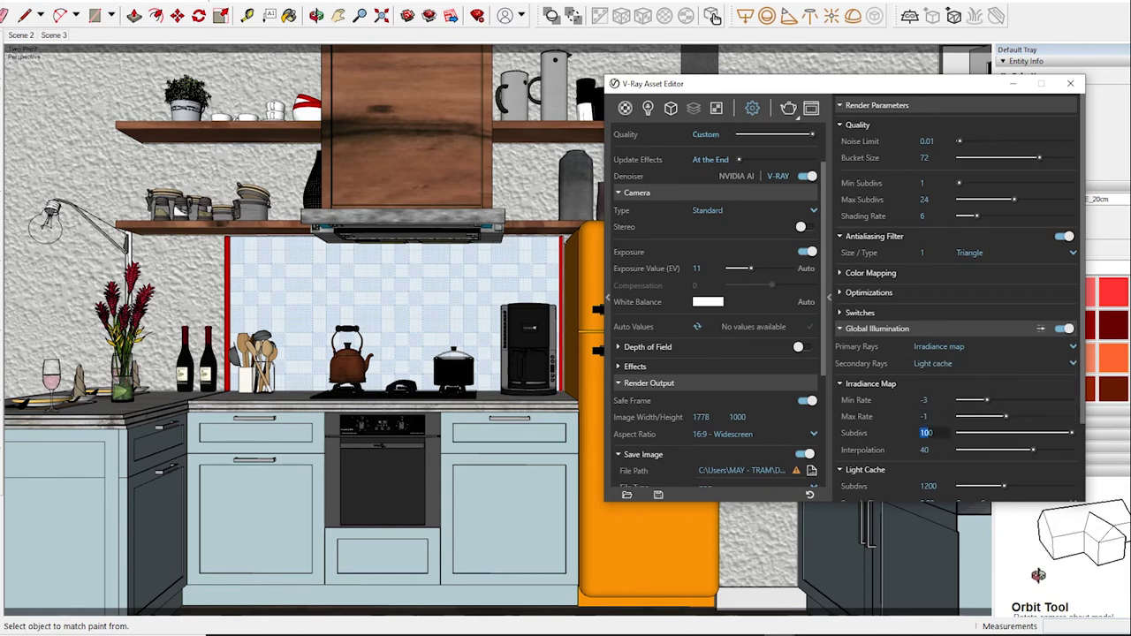
type("80")
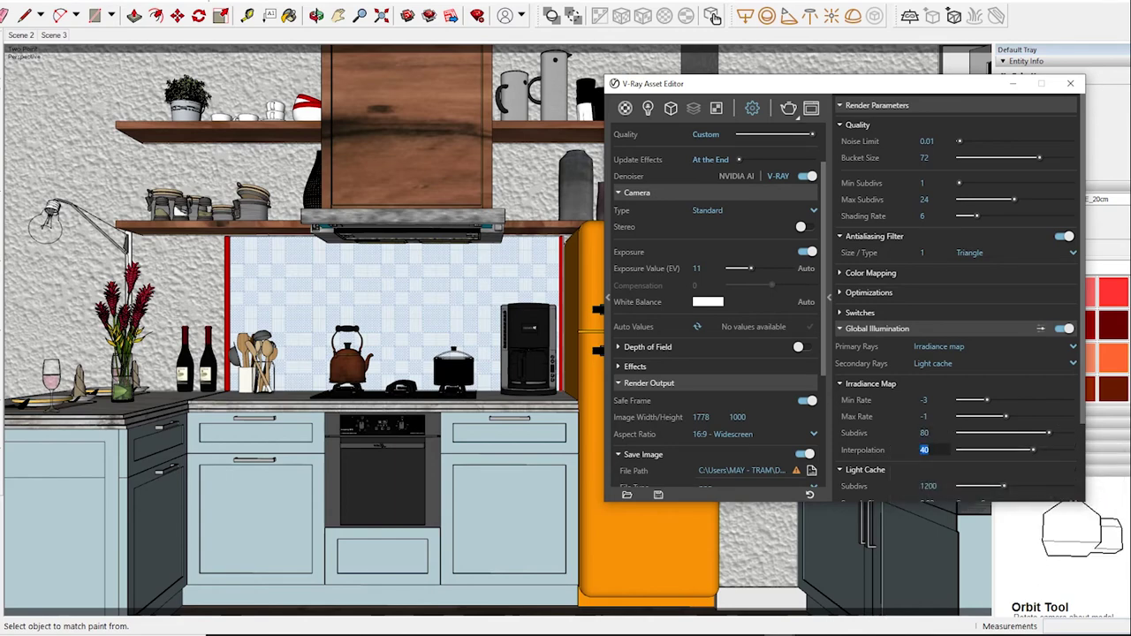
type("50")
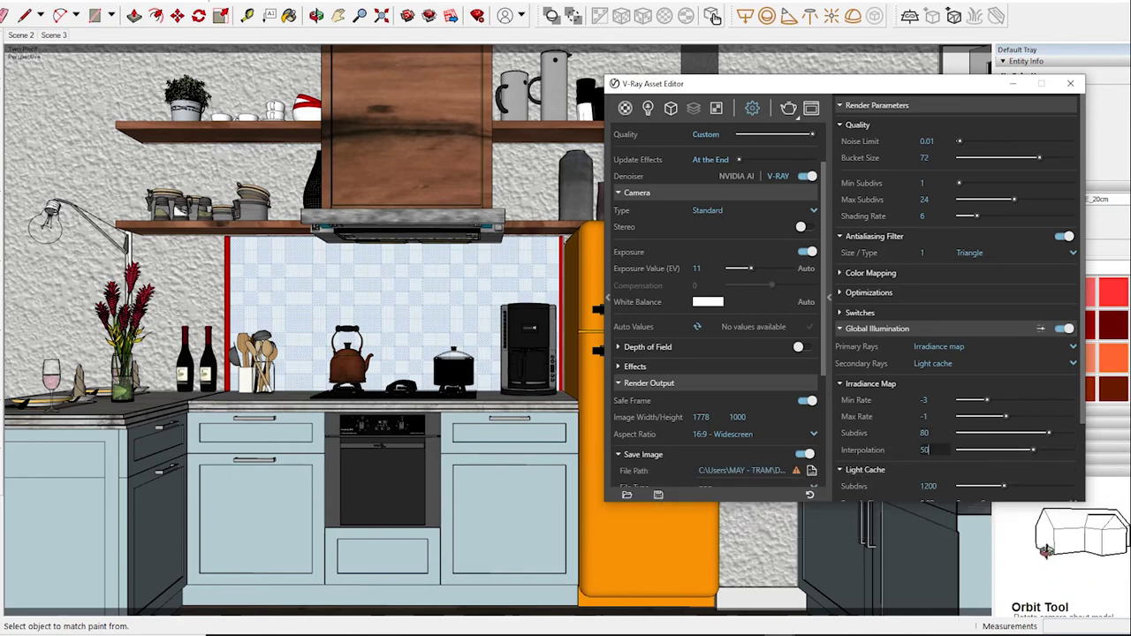
scroll(957, 300, "down", 3)
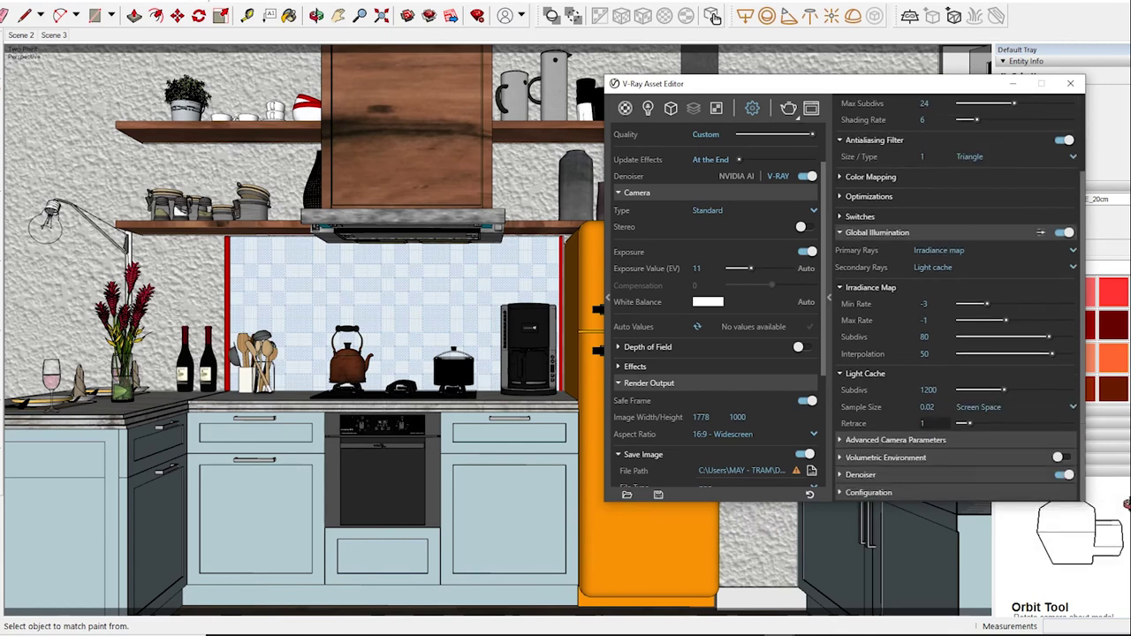
scroll(928, 399, "up", 3)
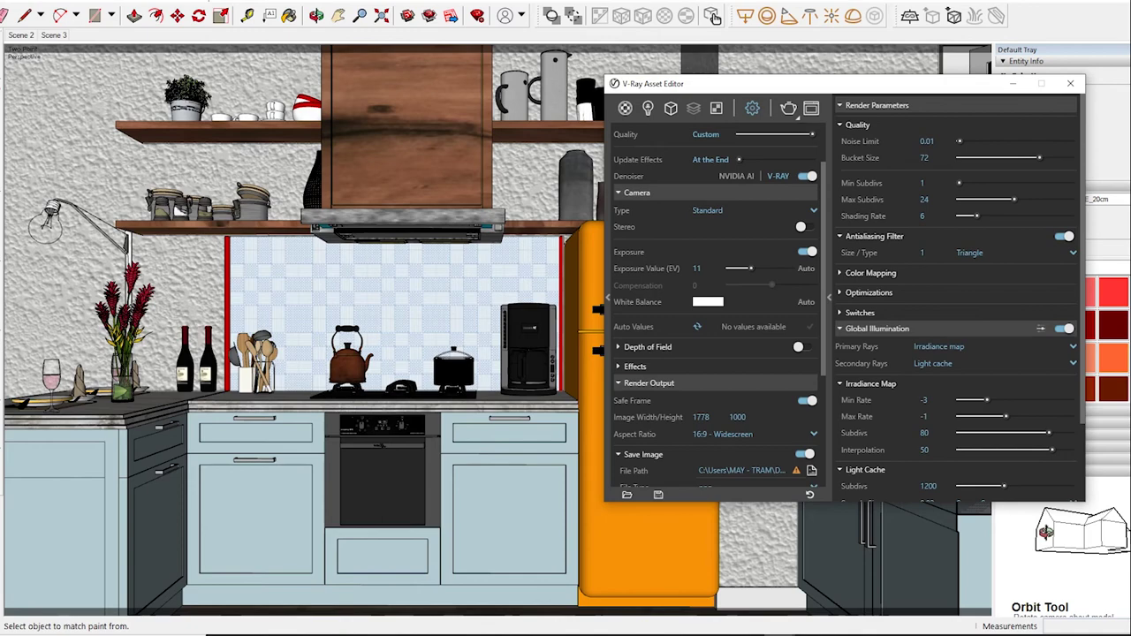
Close the V-Ray Asset Editor to return to the kitchen model view
left_click(1069, 83)
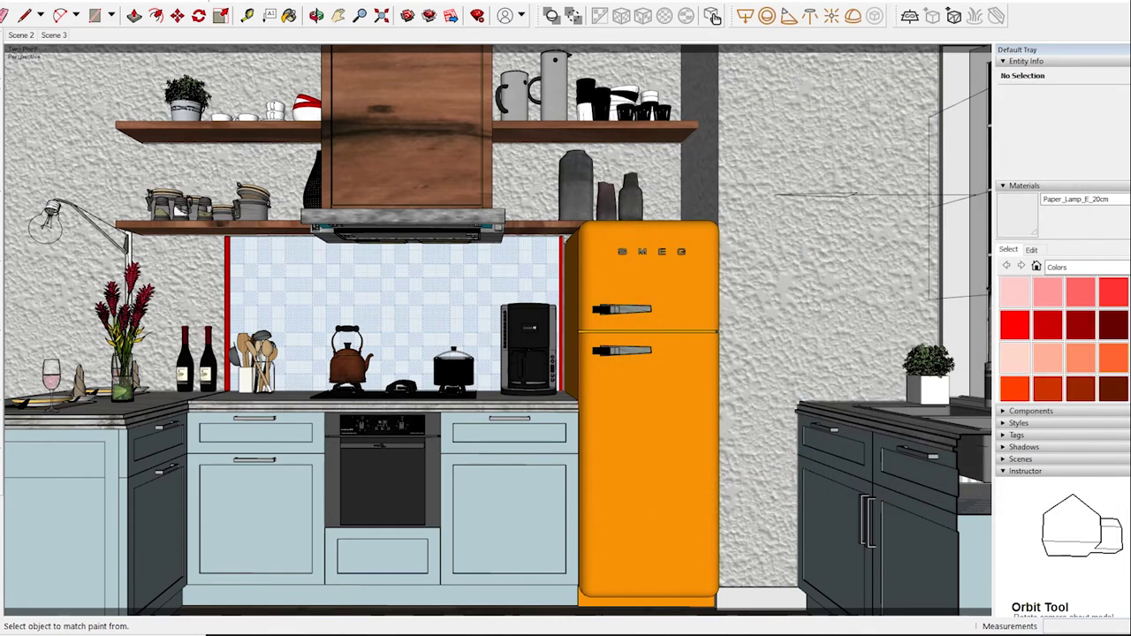